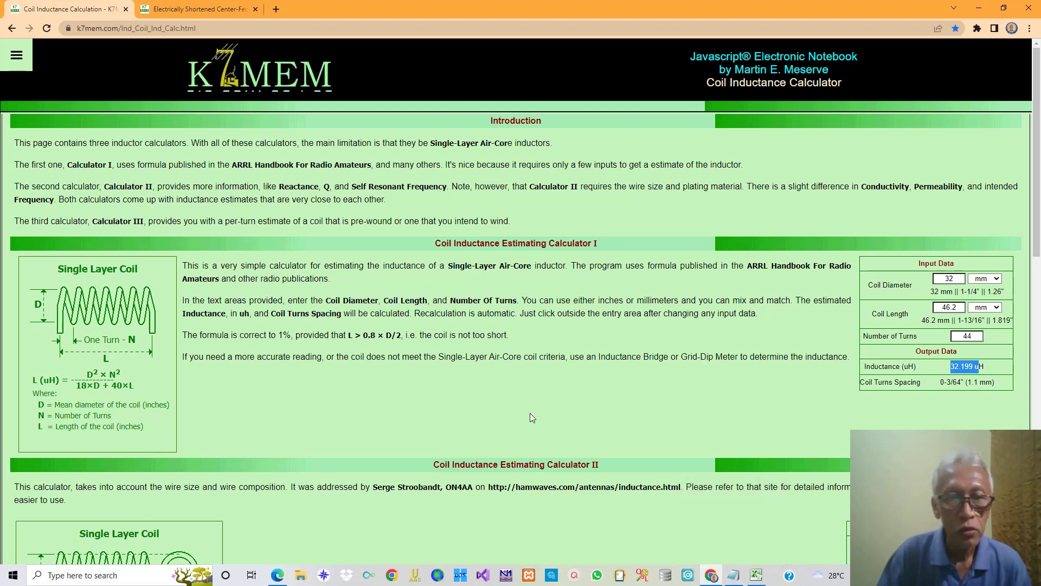
Open the Electrically Shortened Center-Fed Dipole page and look over its introduction and antenna diagram.
left_click(213, 13)
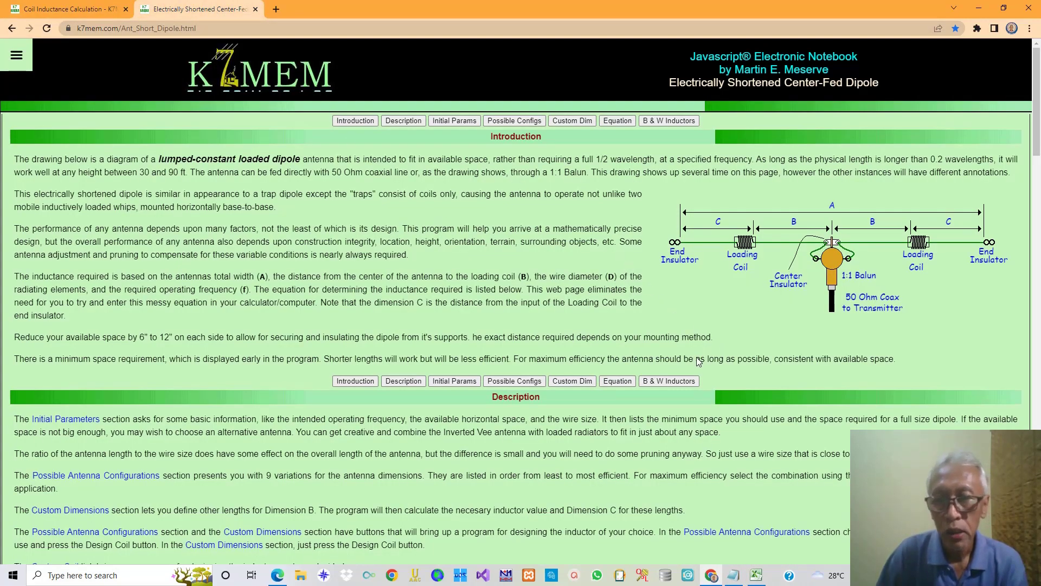
scroll(720, 357, "down", 1)
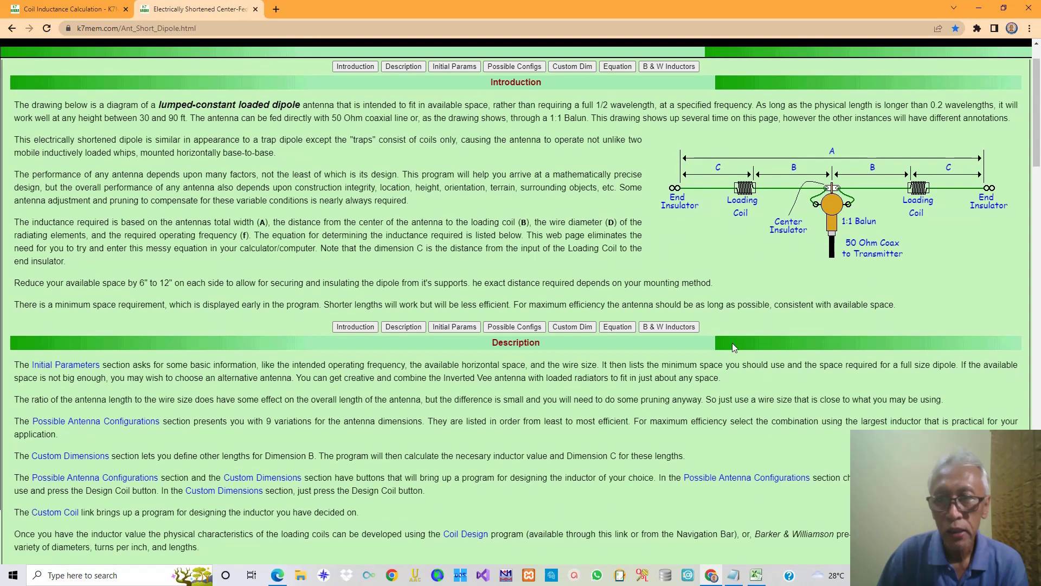
scroll(638, 354, "up", 1)
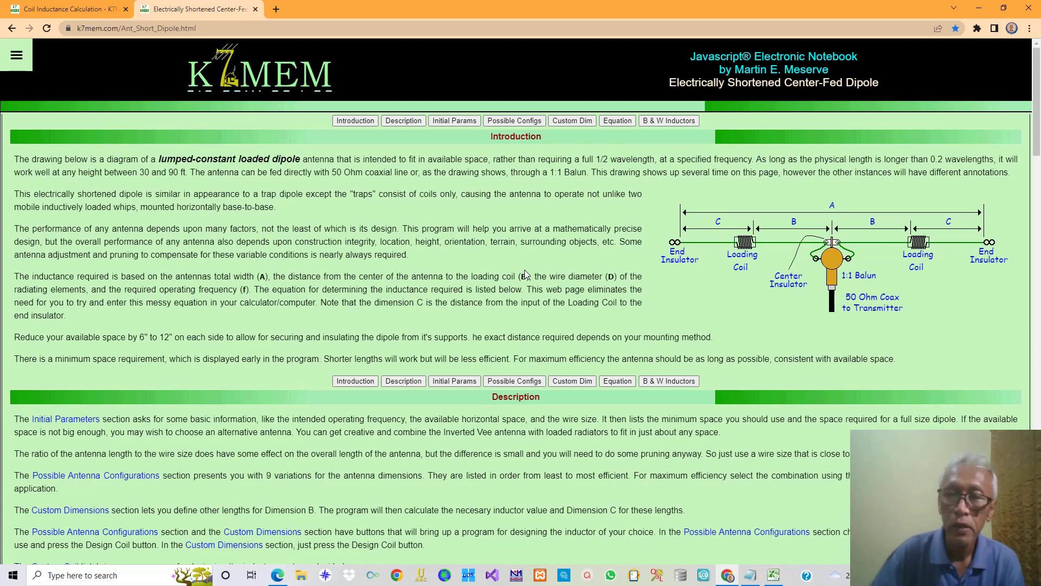
Switch to Notepad and highlight the short dipole and coil inductance page addresses one after the other.
left_click(752, 577)
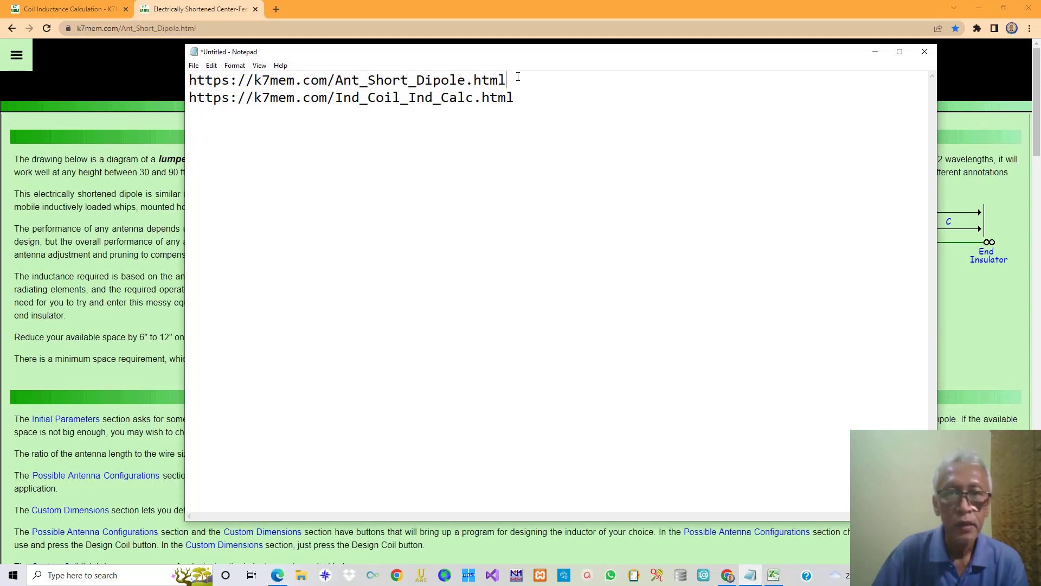
left_click_drag(516, 77, 190, 81)
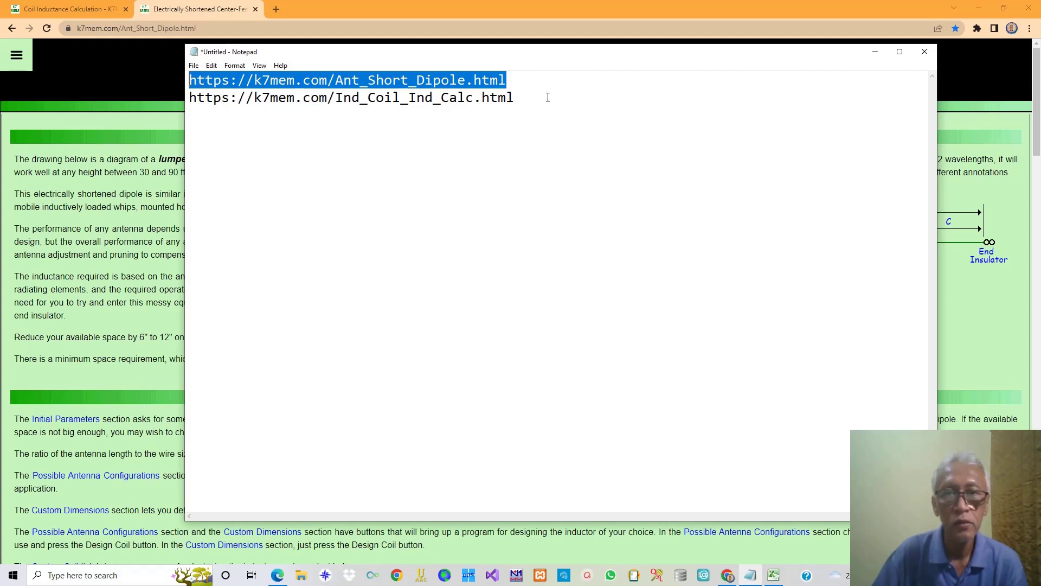
left_click_drag(546, 96, 189, 99)
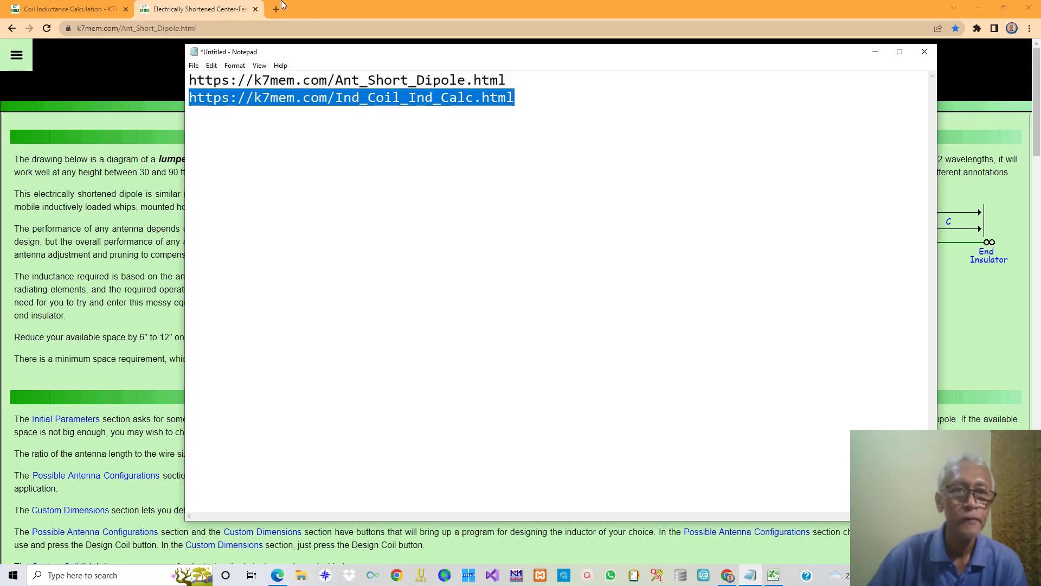
Return to the dipole page in the browser and review the centre frequency, available length with its unit options, and wire size in Initial Parameters.
left_click(158, 12)
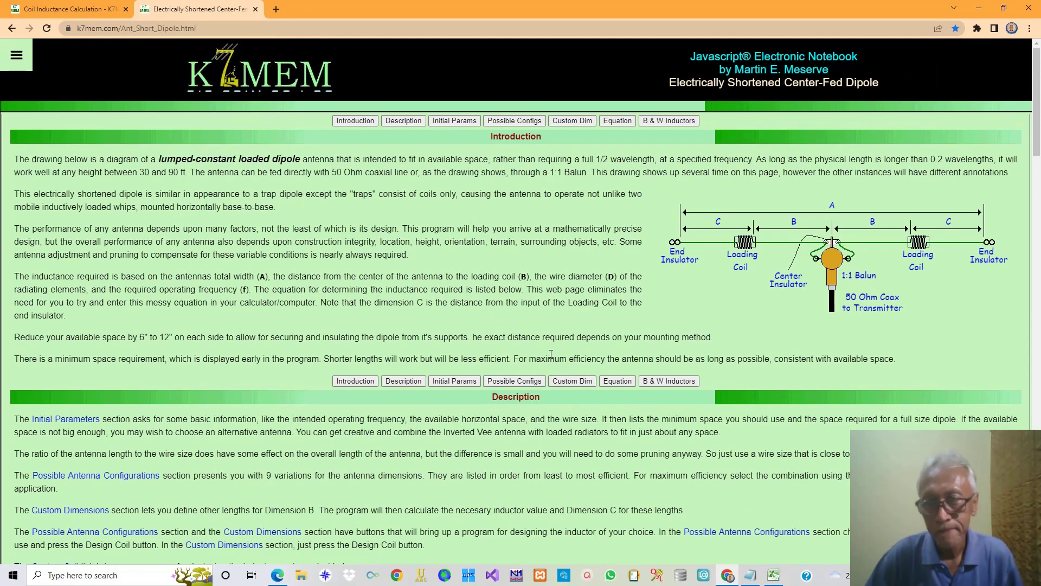
scroll(545, 346, "down", 6)
scroll(530, 338, "down", 5)
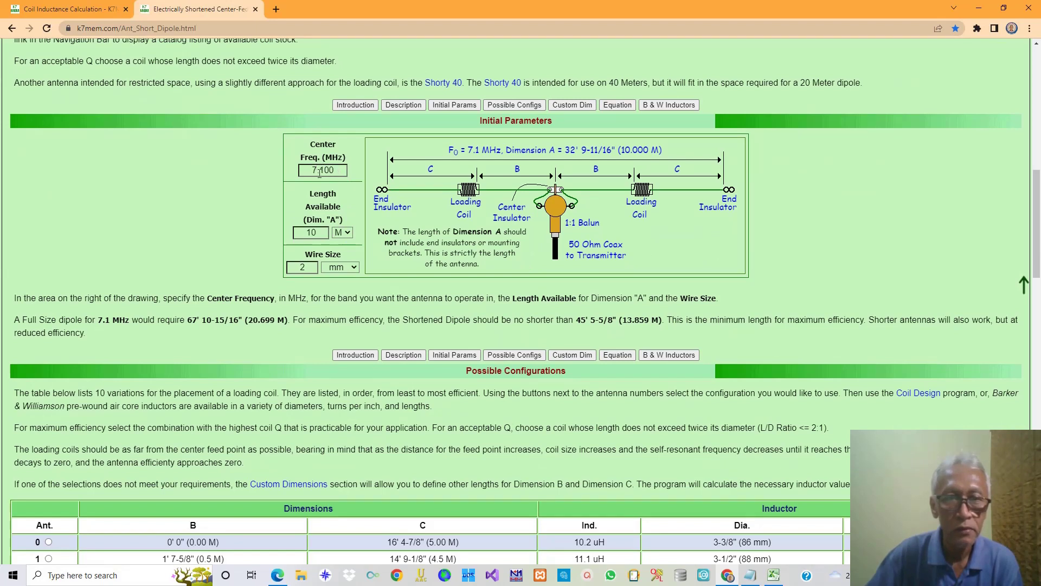
left_click(319, 172)
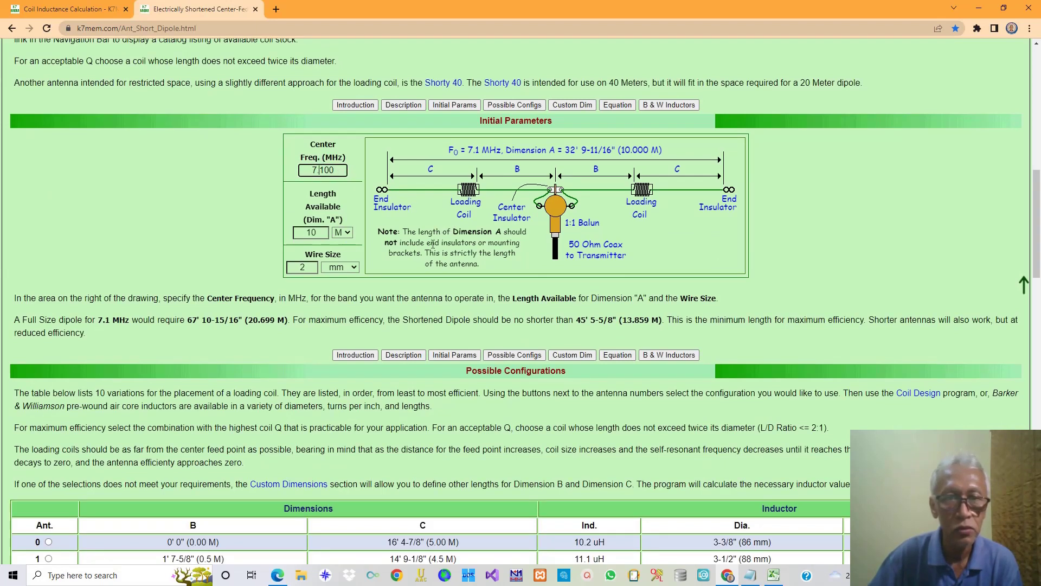
left_click(348, 233)
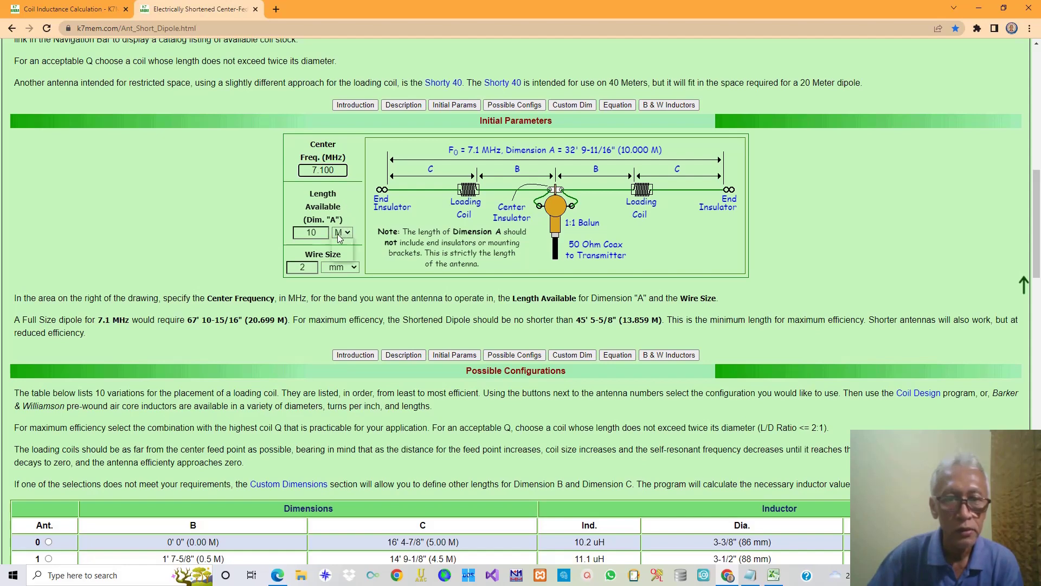
left_click(319, 234)
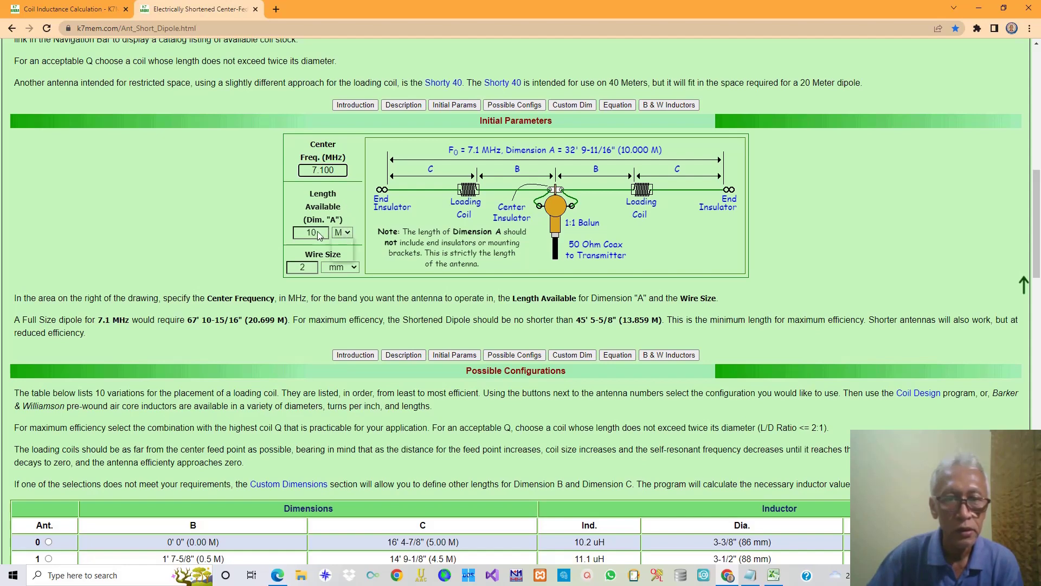
left_click(348, 233)
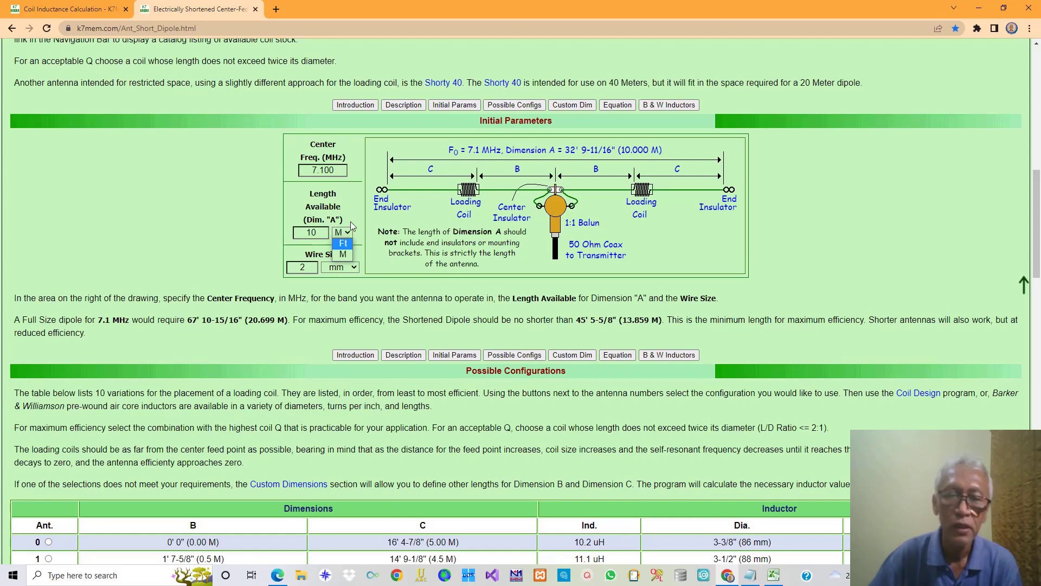
left_click(353, 214)
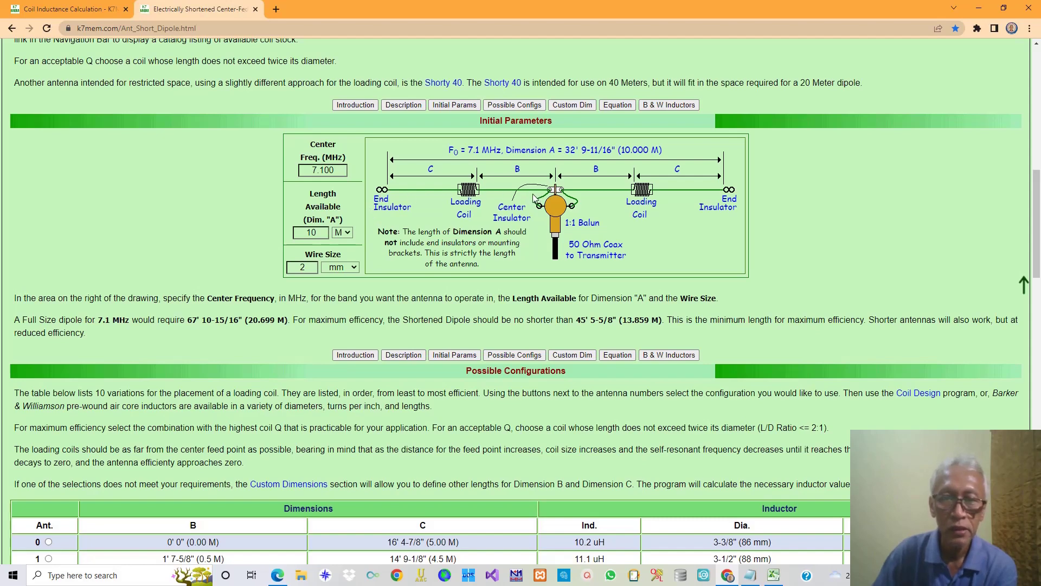
left_click(311, 267)
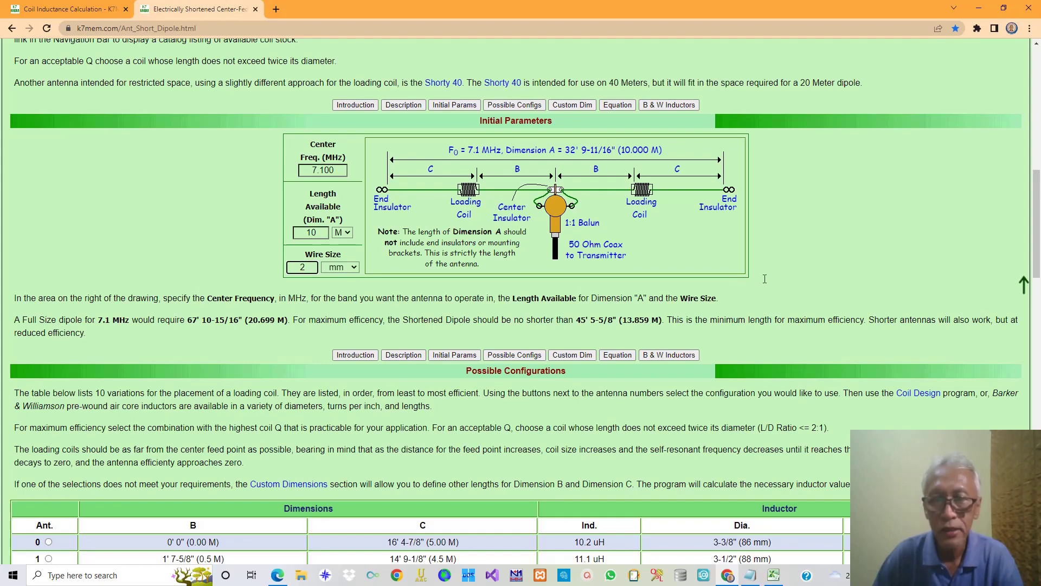
Review the loading-coil configurations and custom dimensions on the dipole page, and return to the Coil Inductance Calculator.
scroll(748, 281, "down", 9)
scroll(763, 278, "down", 2)
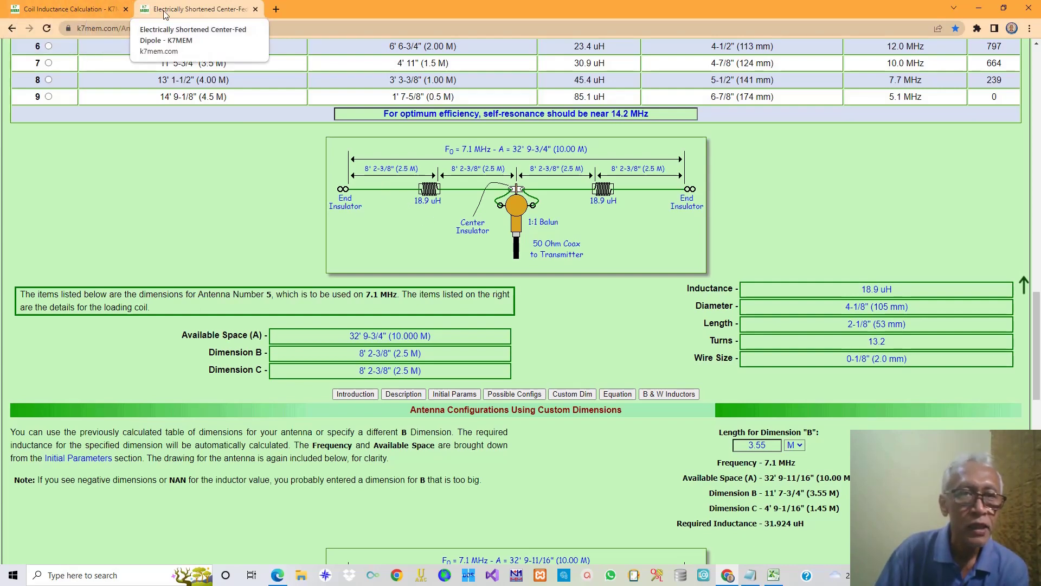
left_click(94, 13)
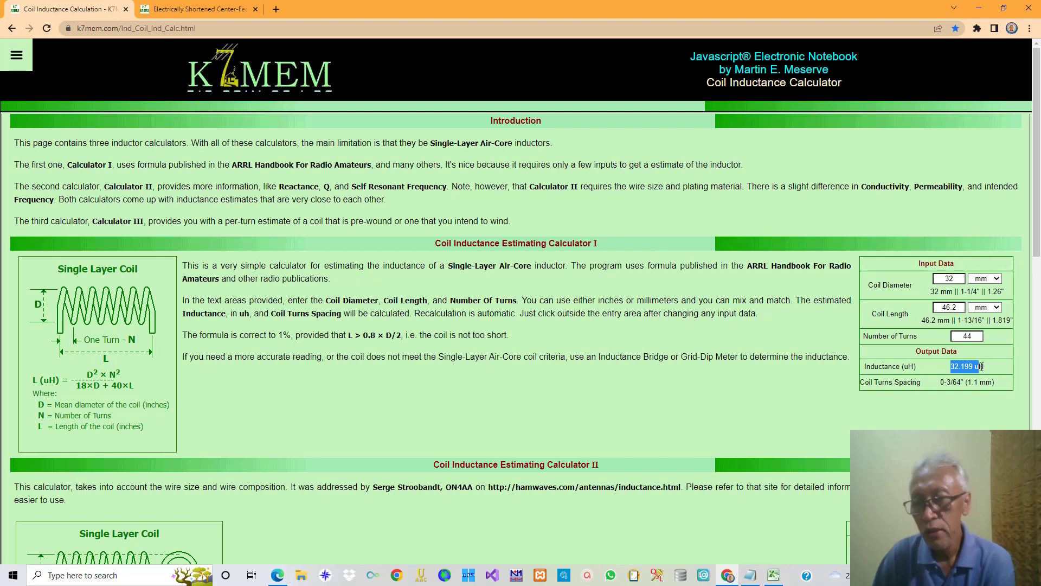
left_click(994, 337)
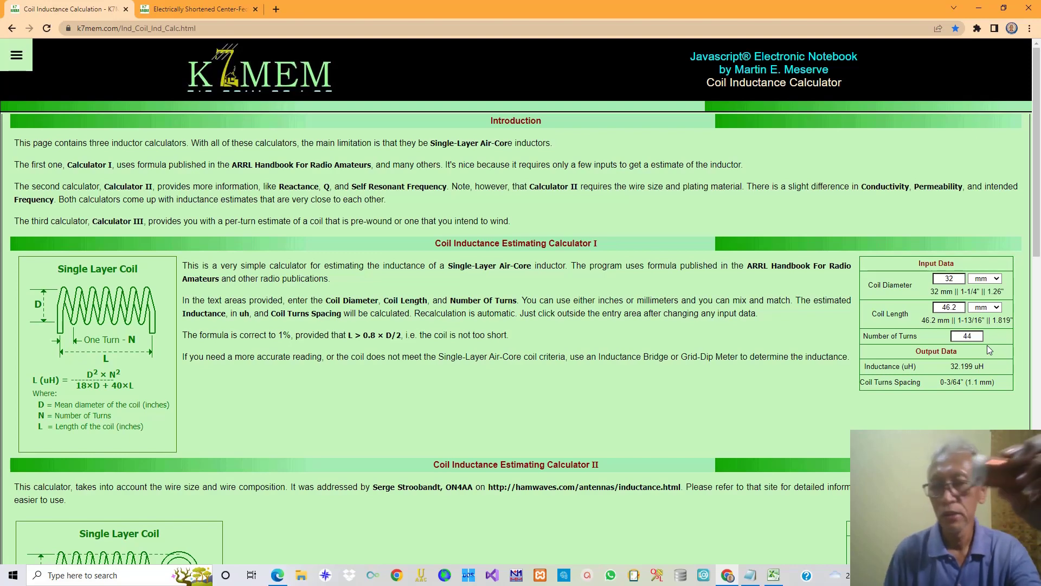
Shrink the browser from full screen and place the Excel workbook window with the coil table beside it.
left_click(1004, 9)
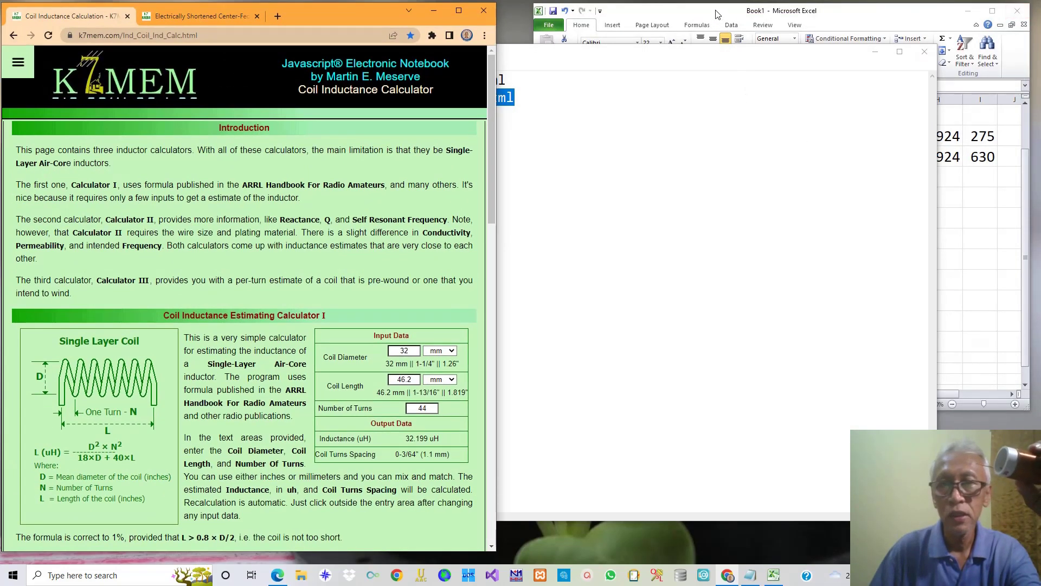
left_click(716, 14)
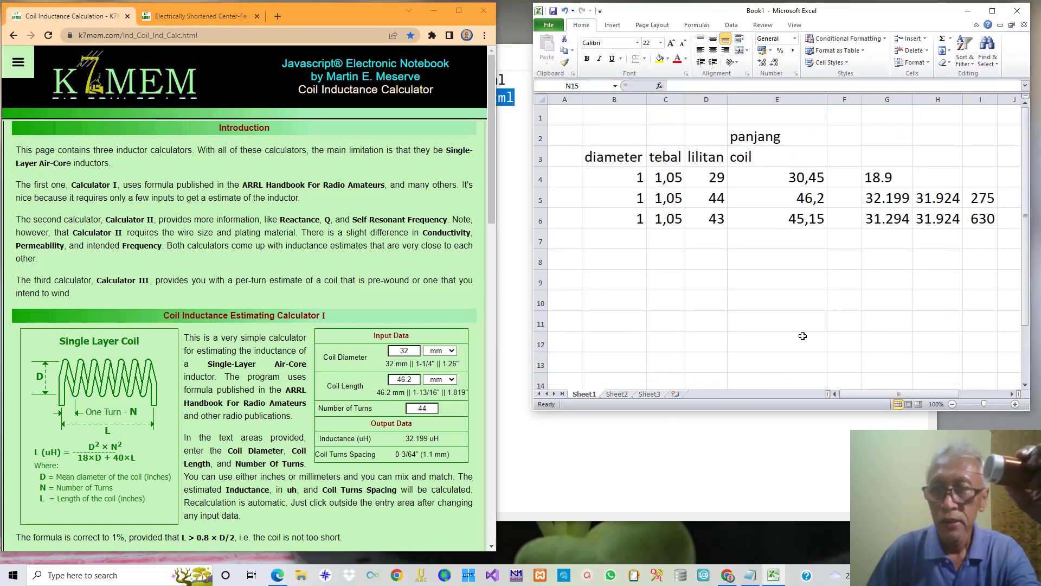
left_click_drag(914, 12, 890, 10)
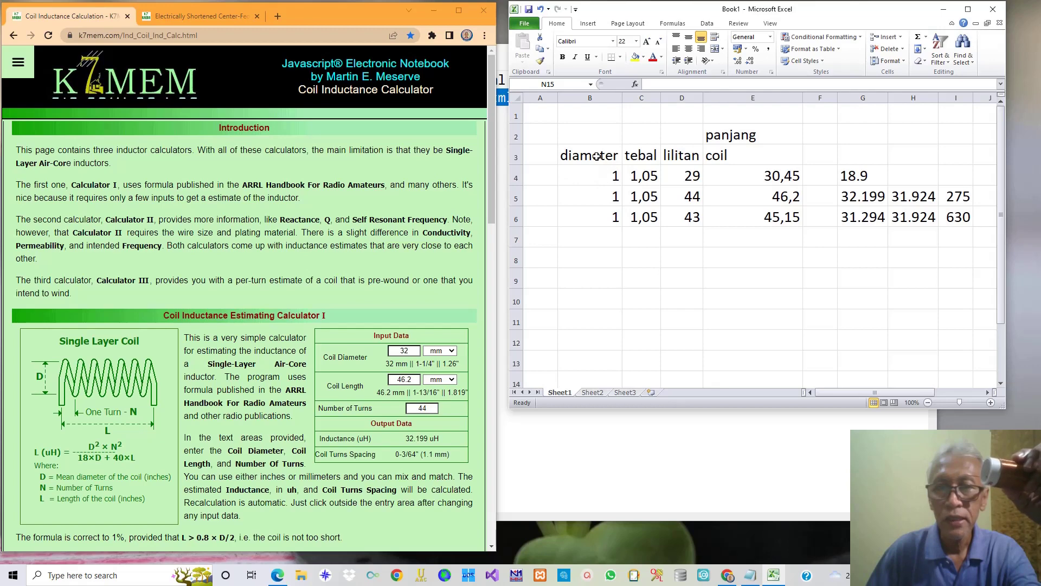
Inspect the diameter and tebal values in the first row of the coil table.
left_click(597, 156)
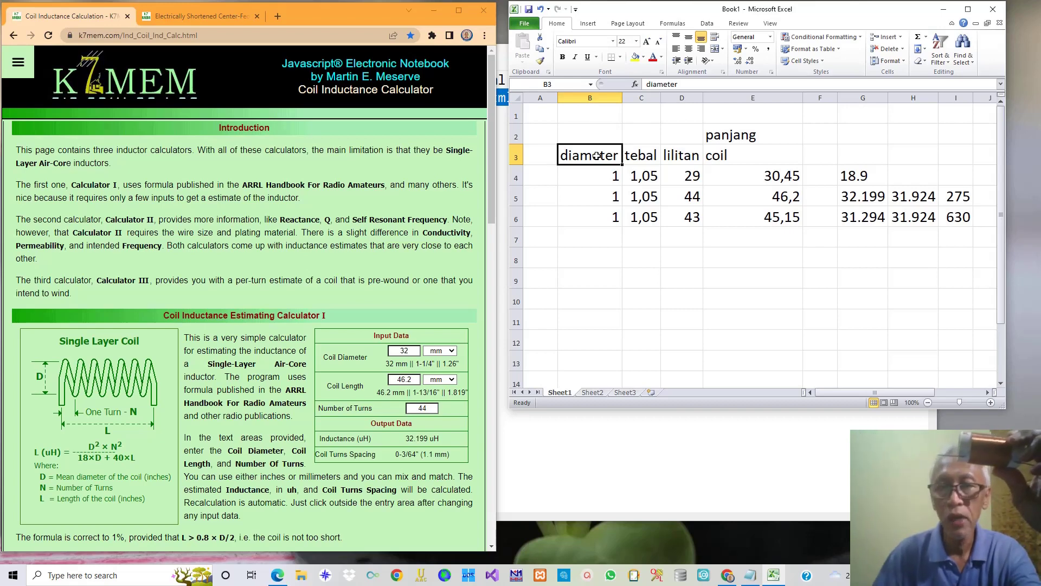
left_click(603, 172)
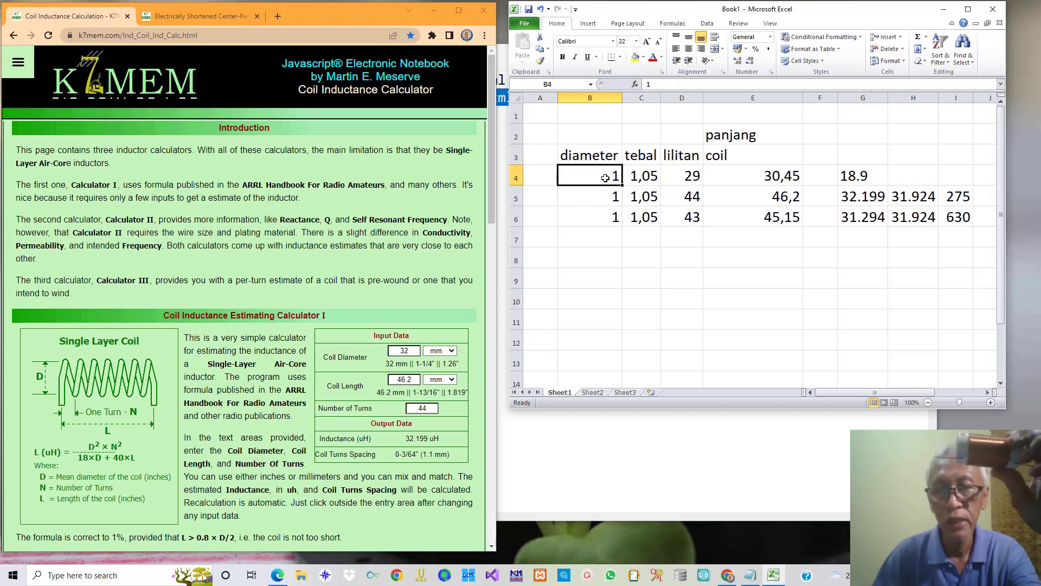
left_click(639, 176)
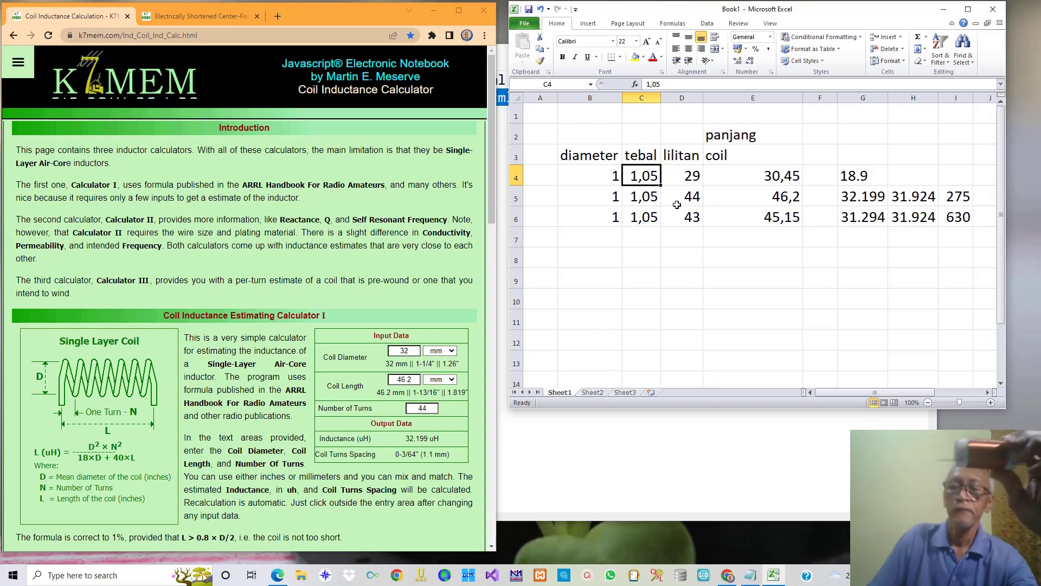
left_click(612, 175)
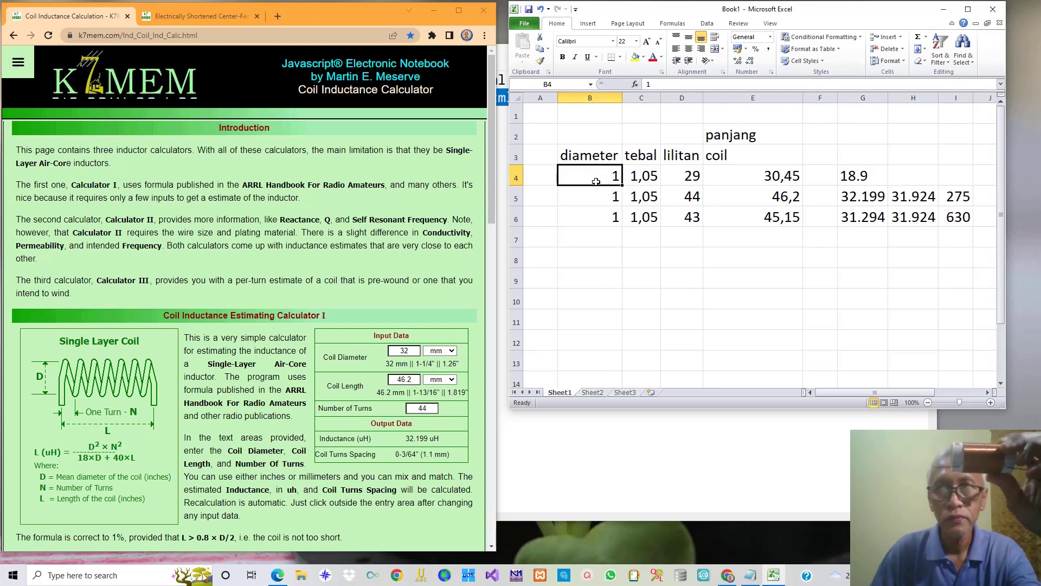
Insert a blank cell at A4, shifting the cells below it down.
right_click(536, 176)
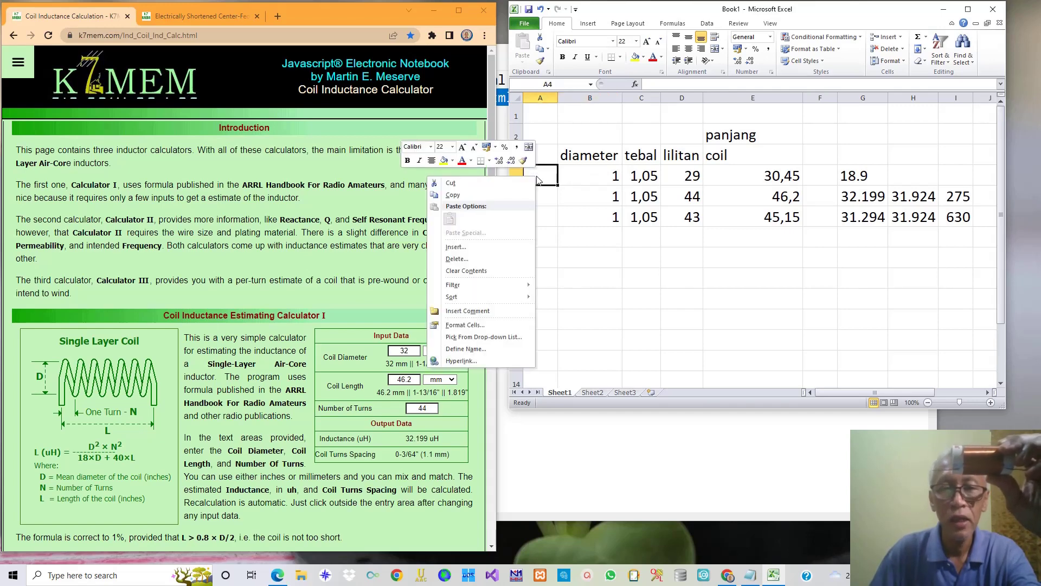
left_click(518, 250)
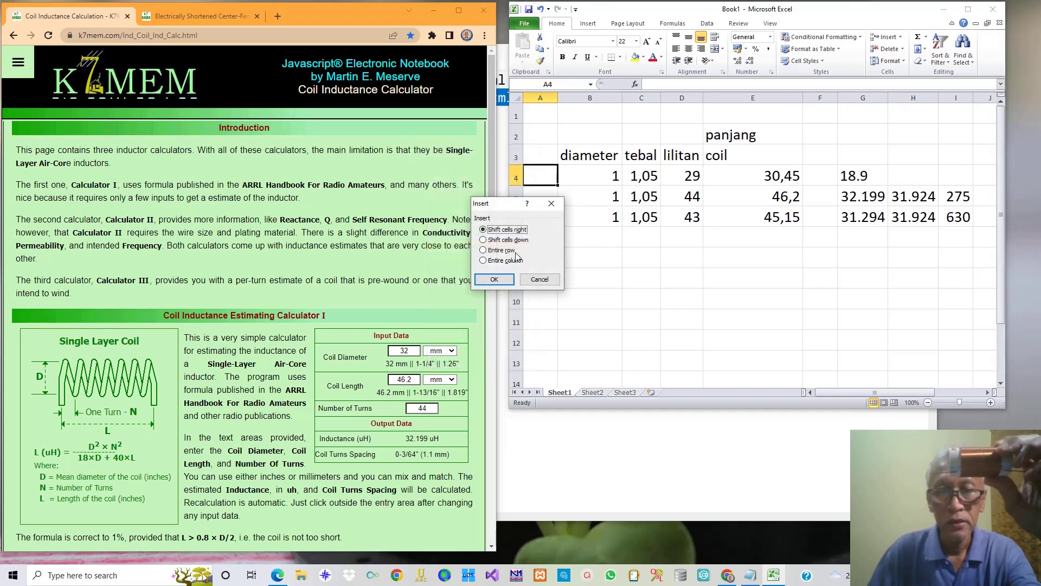
left_click(518, 242)
left_click(494, 279)
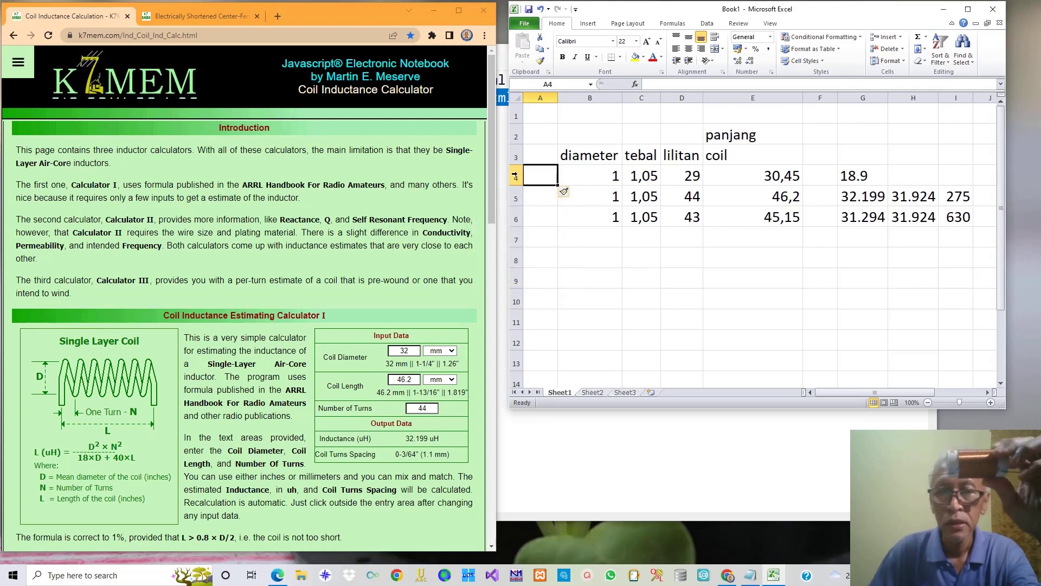
right_click(517, 174)
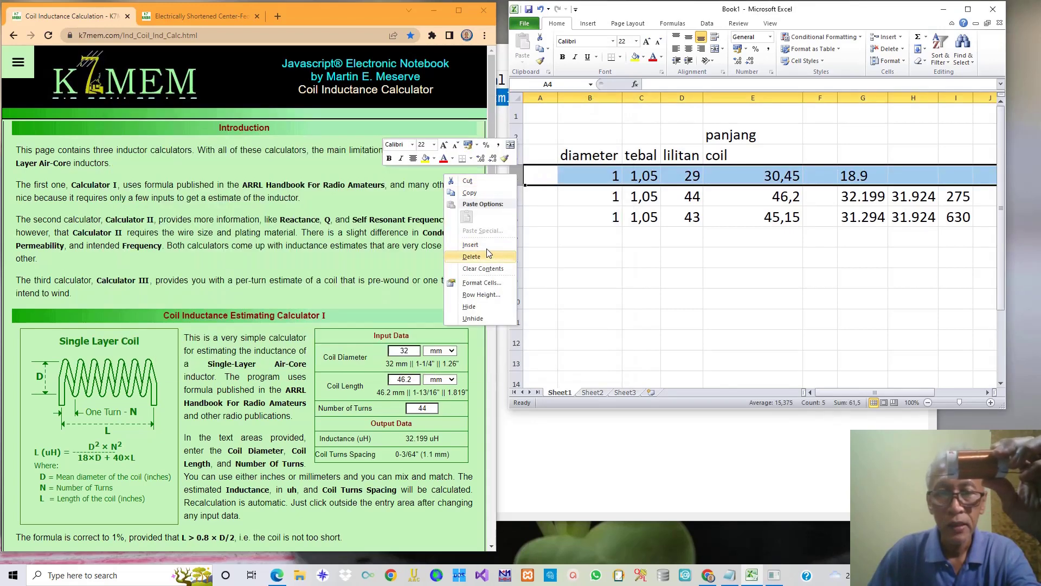
key("Escape")
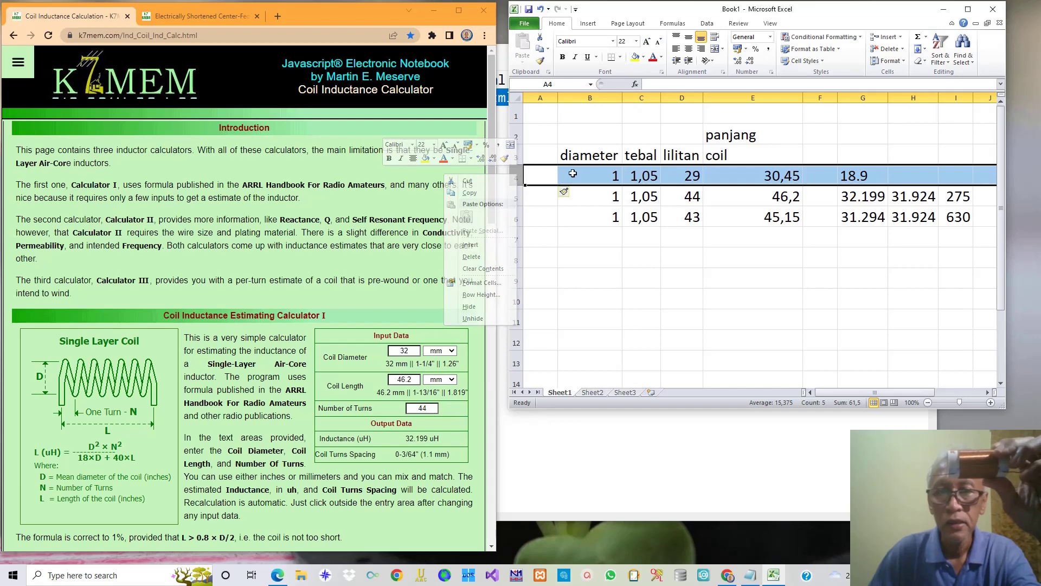
left_click(586, 198)
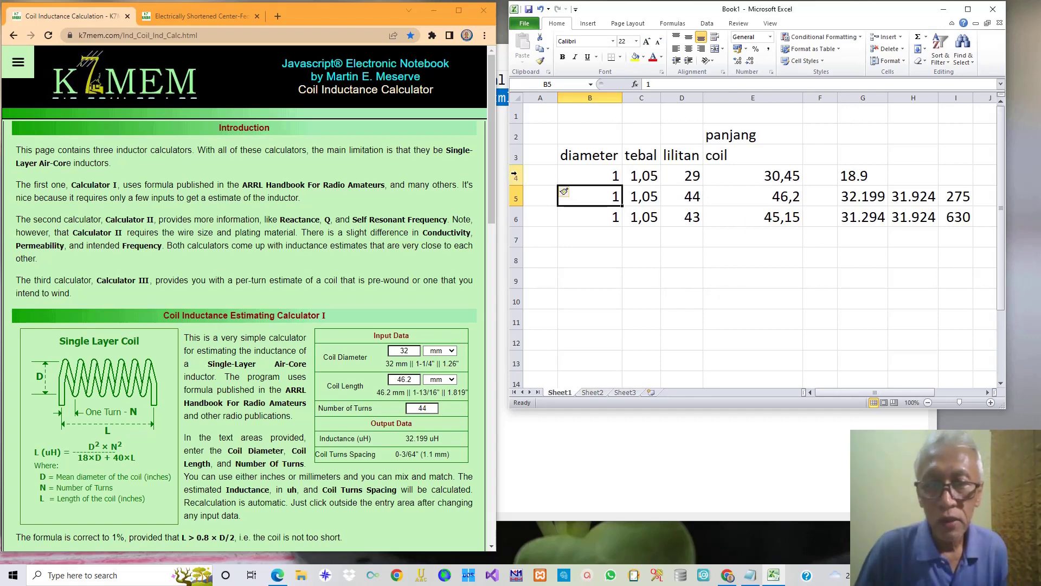
right_click(518, 176)
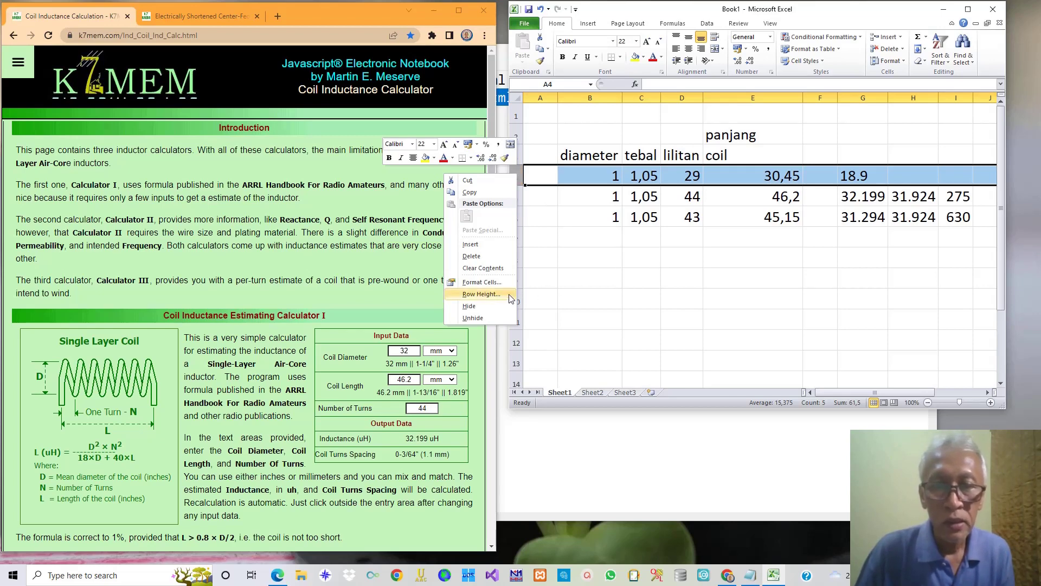
key("Escape")
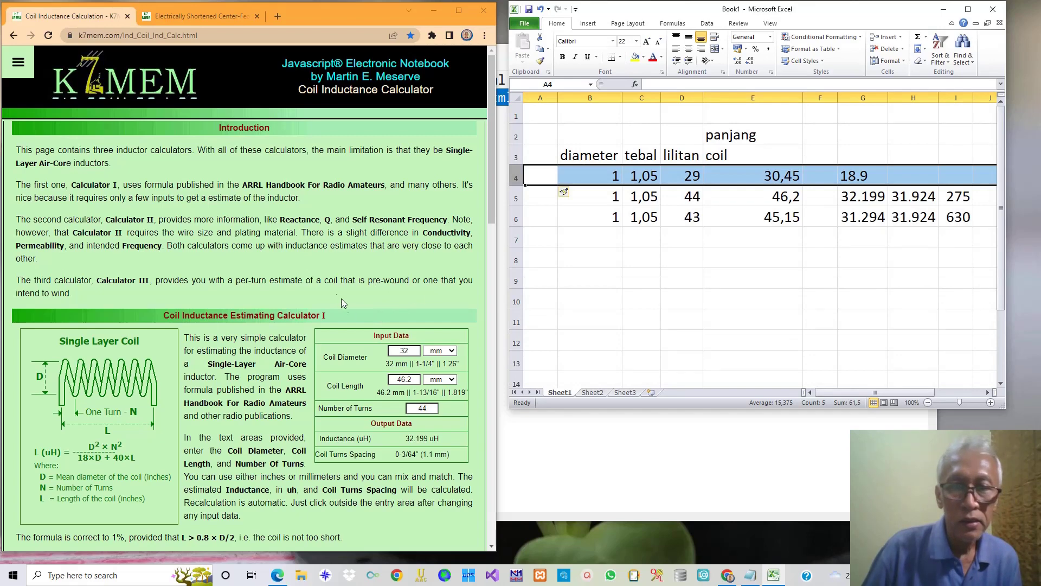
Check the loading-coil inductance for antenna number 5 on the dipole page, and go back to the Coil Inductance Calculator.
left_click(297, 270)
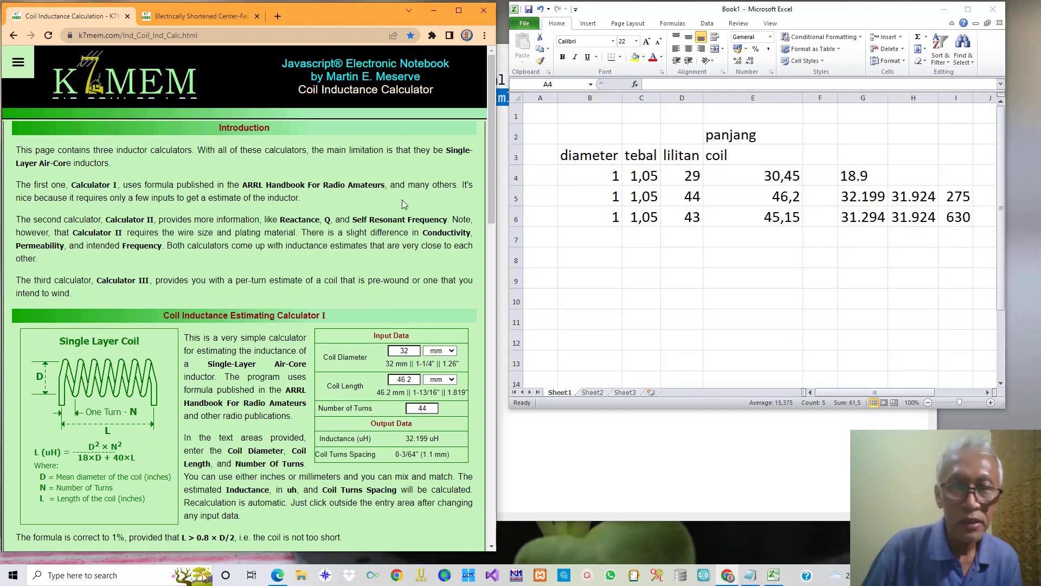
left_click(188, 15)
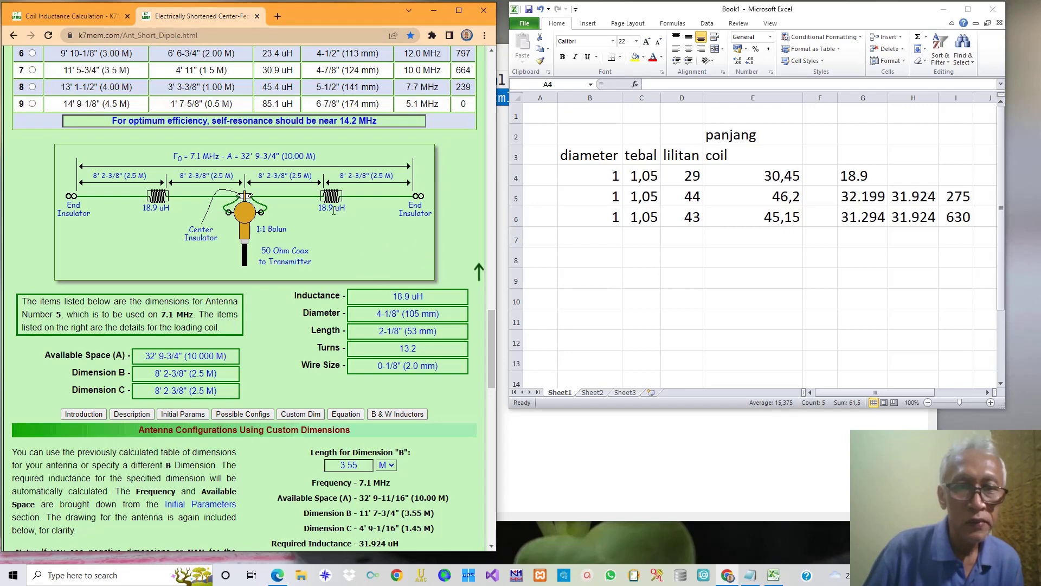
left_click(117, 17)
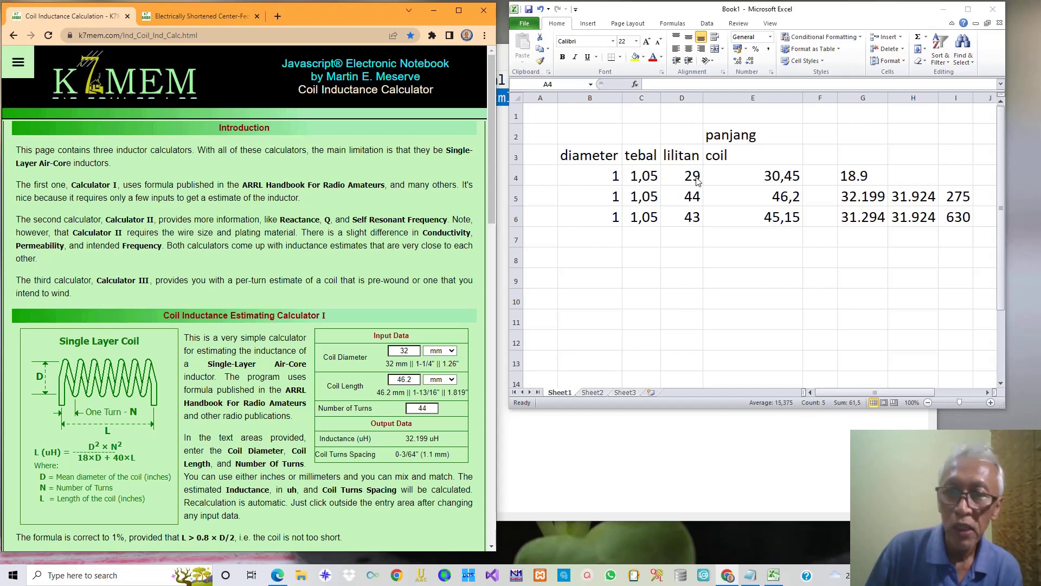
Set the number of turns in Coil Inductance Estimating Calculator I to 29.
left_click(430, 410)
key("BackSpace")
key("BackSpace")
type("2")
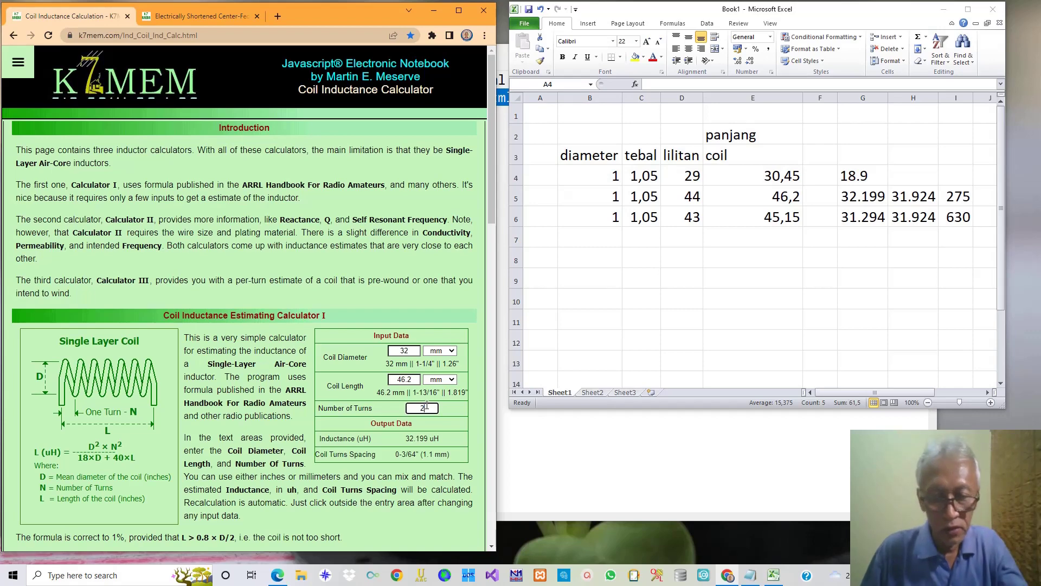
type("9")
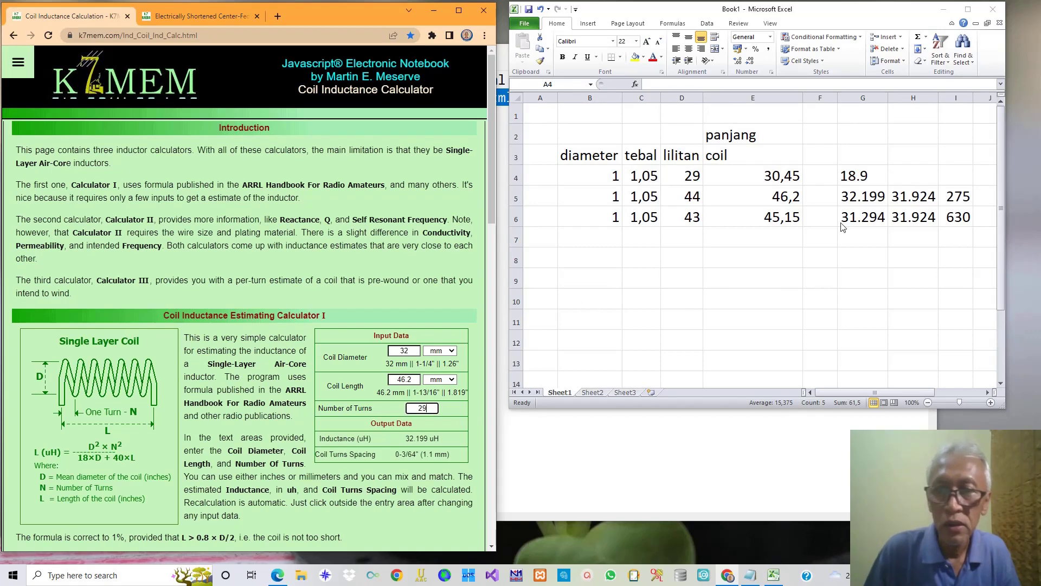
left_click(781, 182)
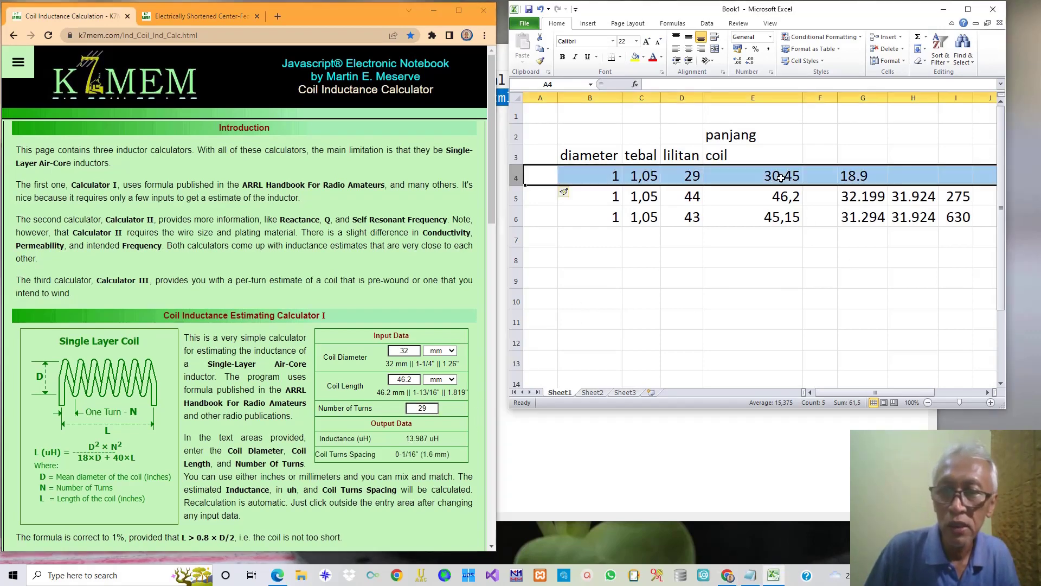
Set the calculator's coil length to 30.45 mm and compare the calculated inductance with the value in cell G4.
double_click(403, 379)
type("30")
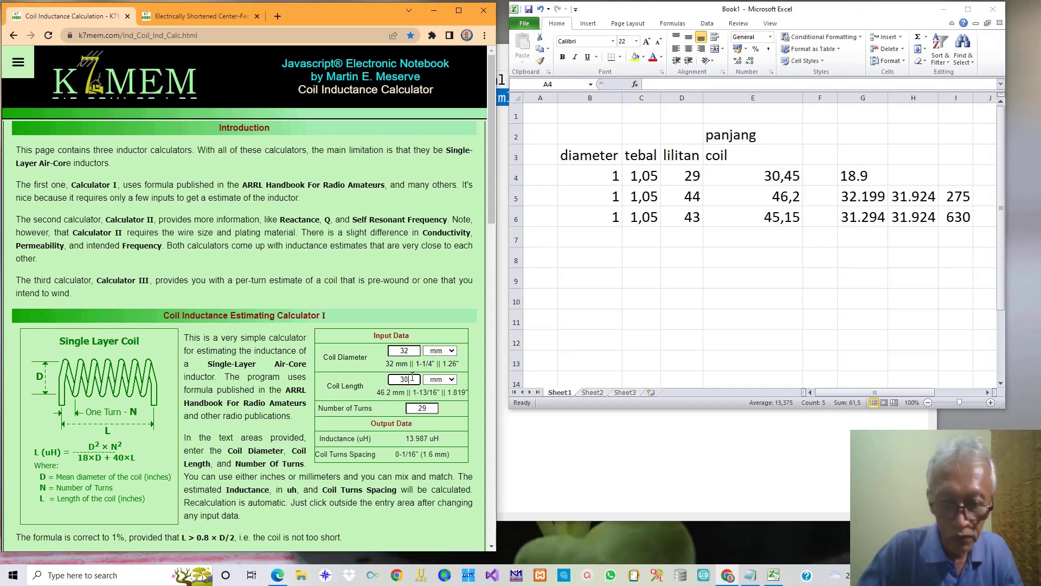
type(".45")
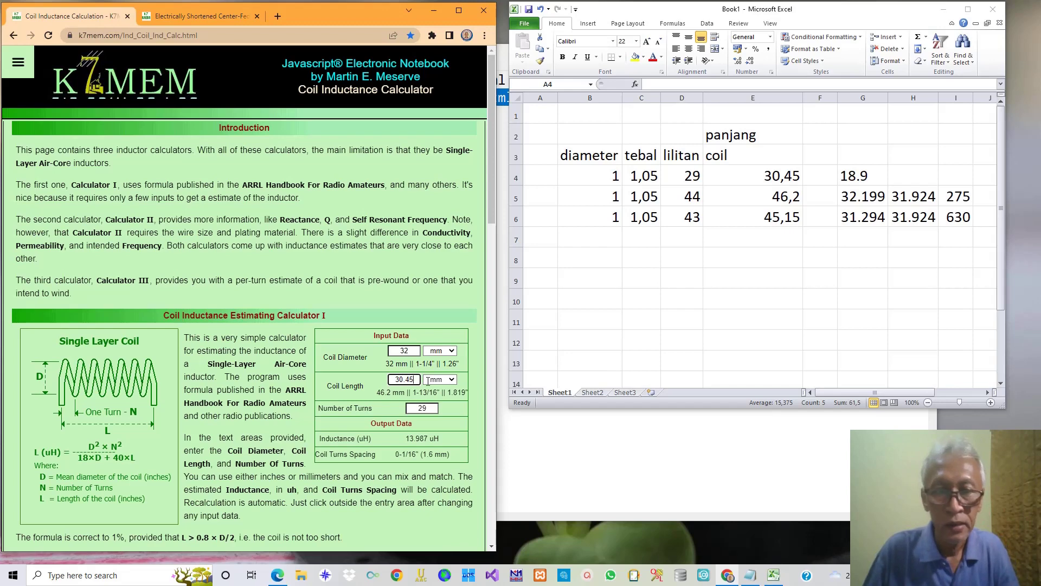
key("Tab")
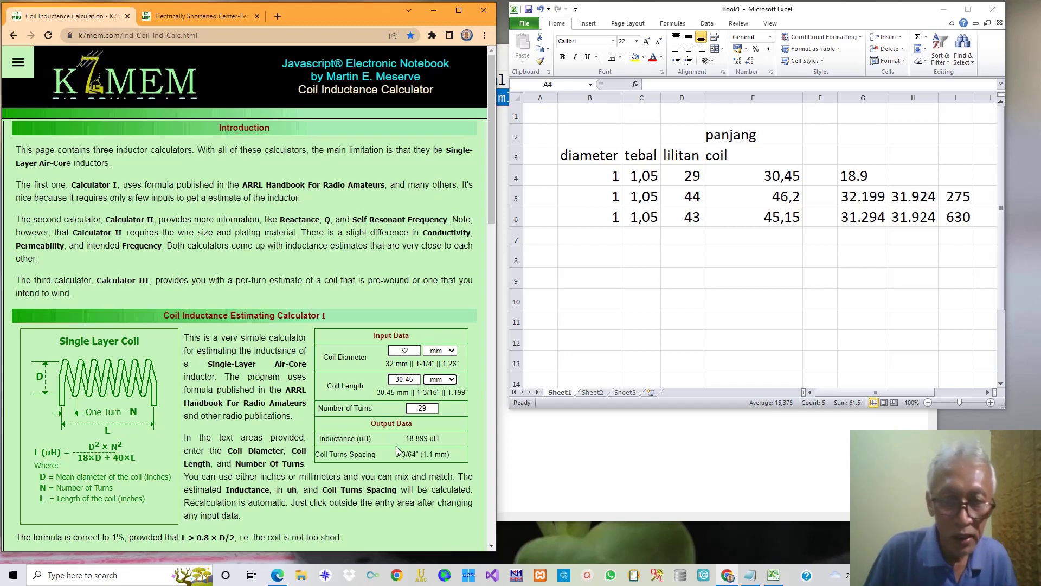
left_click_drag(404, 438, 436, 438)
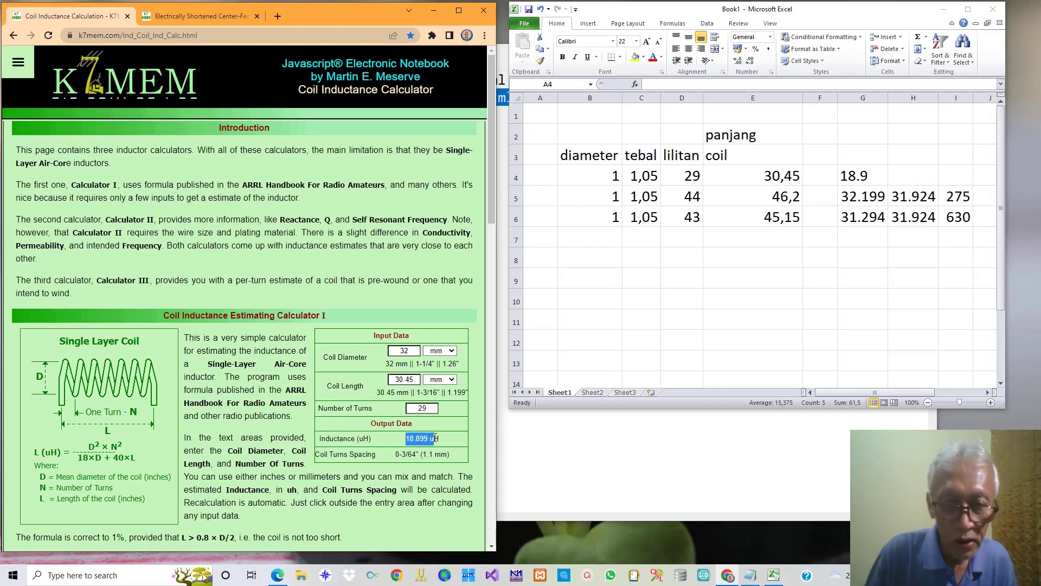
left_click(878, 175)
left_click(867, 176)
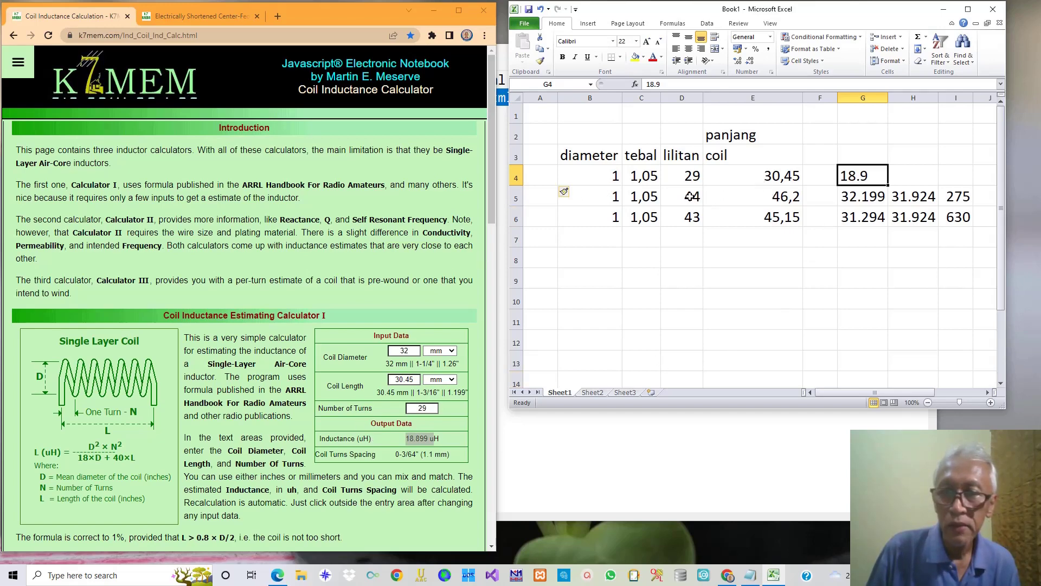
Clear the turns, coil length and inductance entries in cells D5:I6 of the coil table.
left_click_drag(693, 198, 952, 203)
left_click_drag(965, 213, 974, 217)
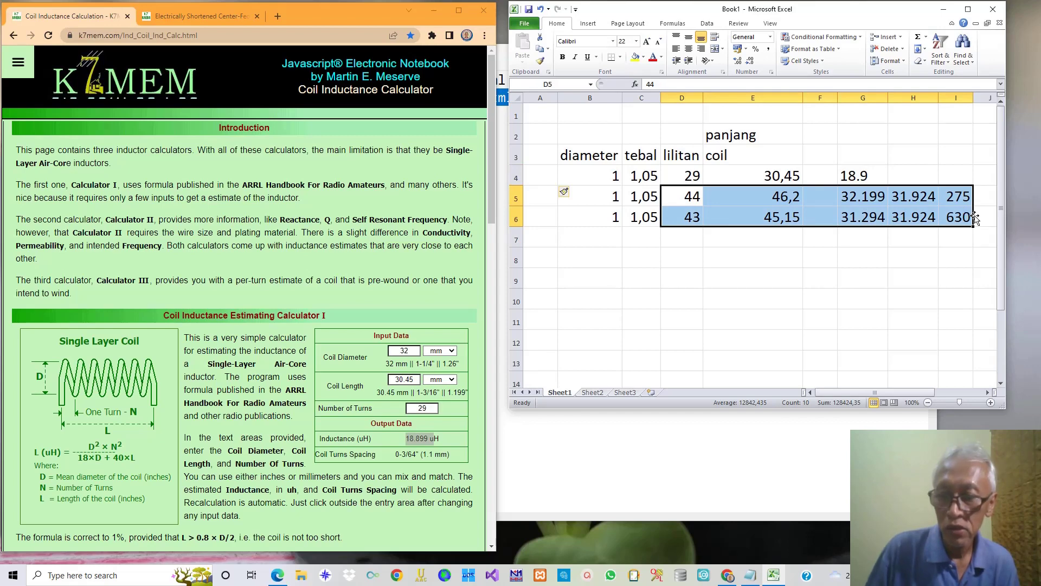
key("Delete")
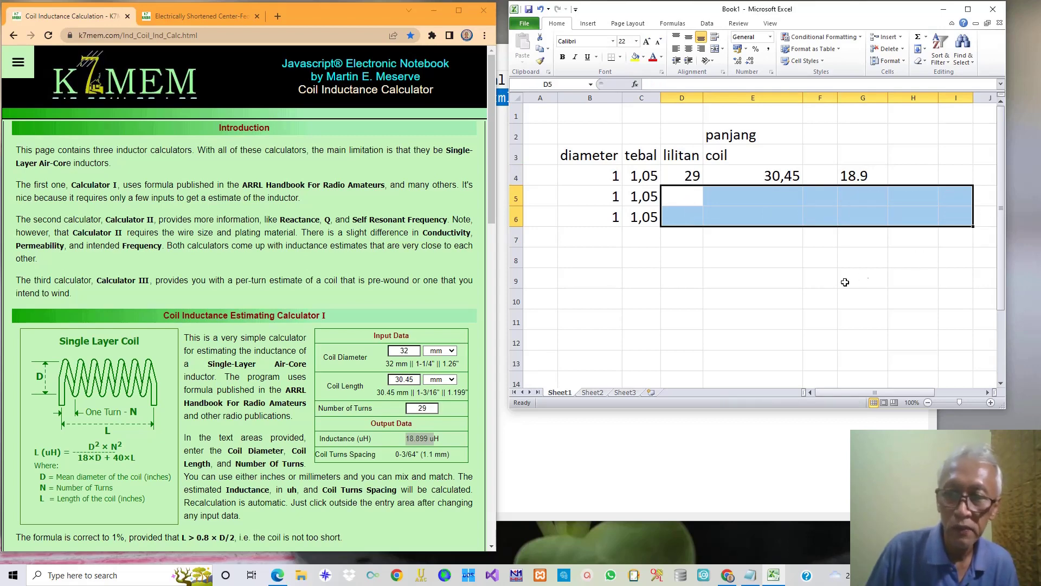
left_click(750, 287)
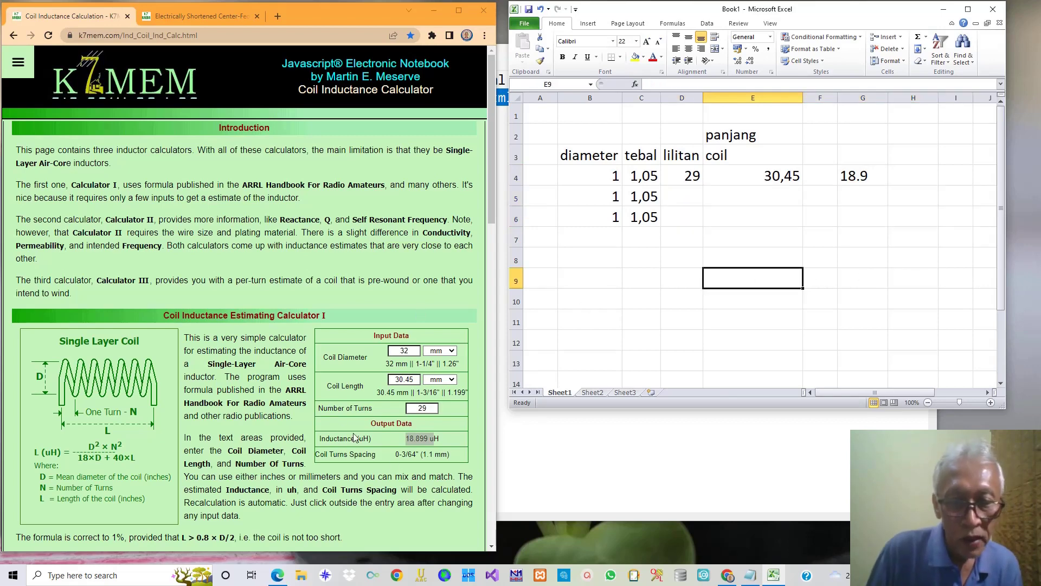
Inspect the turns, coil length and inductance values in row 4 alongside the calculator's coil length.
left_click(861, 173)
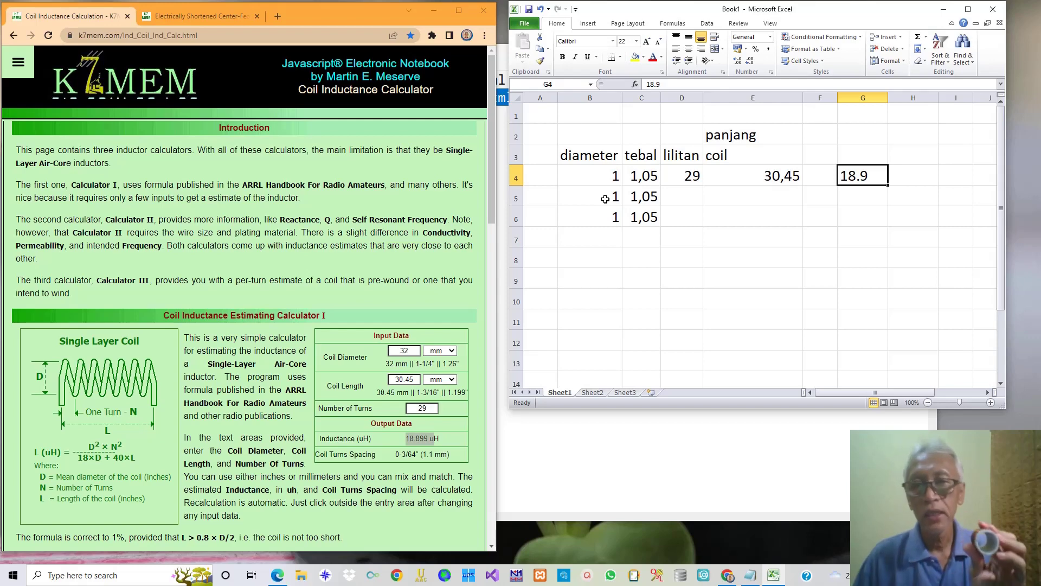
left_click(697, 178)
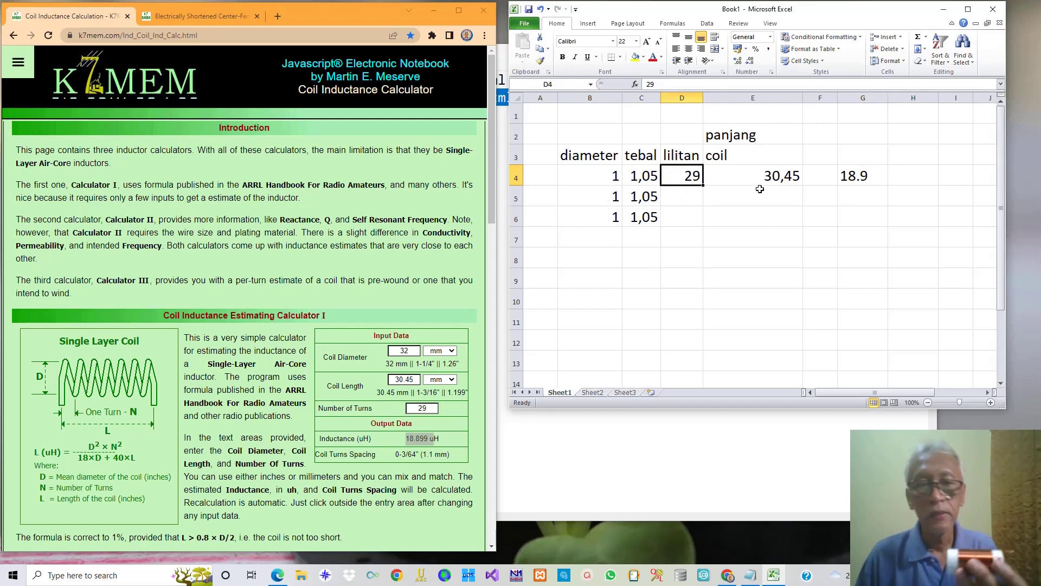
double_click(394, 379)
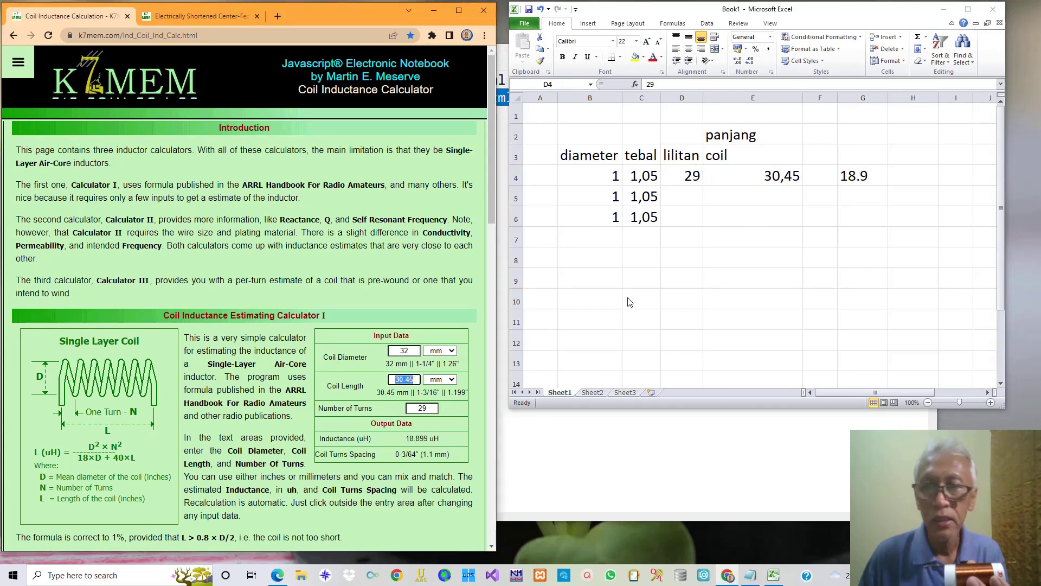
left_click(773, 175)
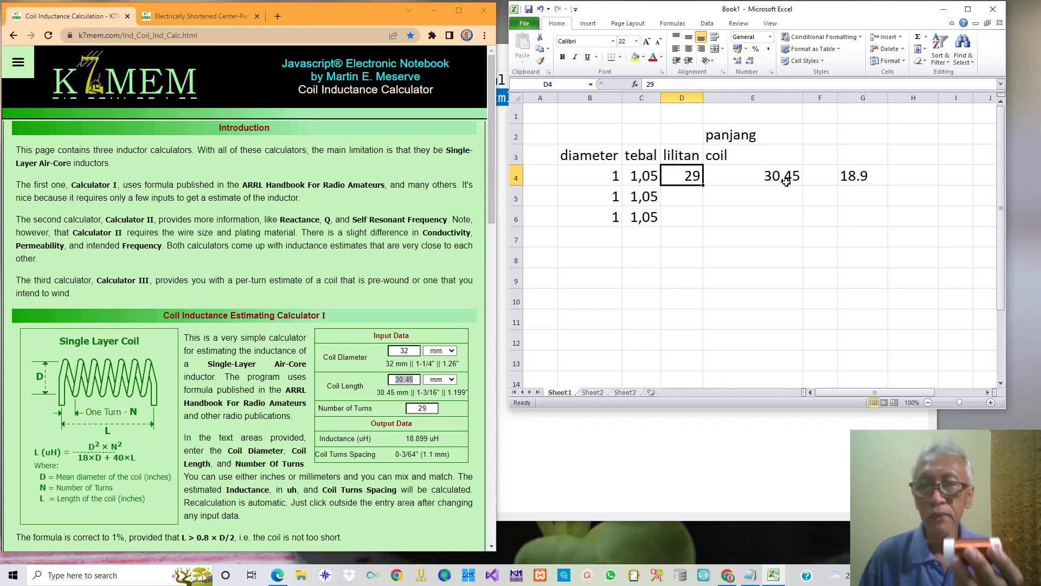
left_click(862, 175)
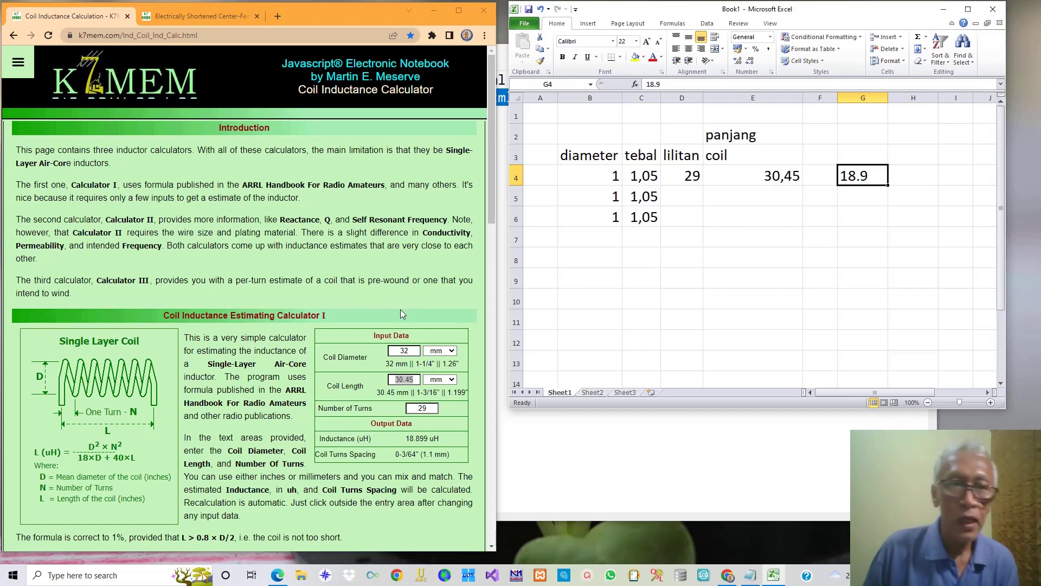
Examine the shortened dipole page's initial parameters, antenna number 5 dimensions, and the custom configuration's required loading-coil inductance.
left_click(204, 15)
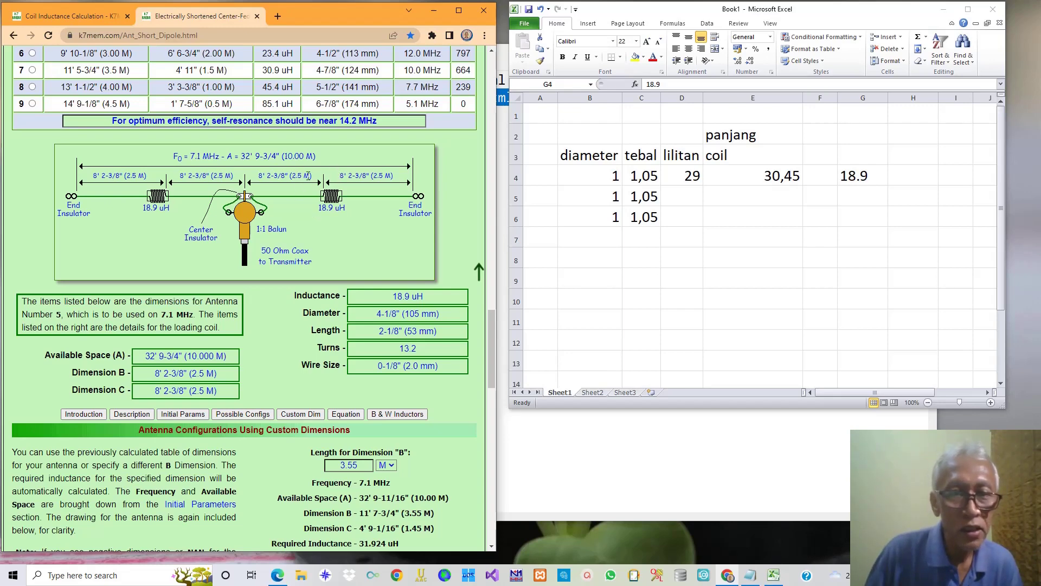
left_click_drag(309, 175, 291, 176)
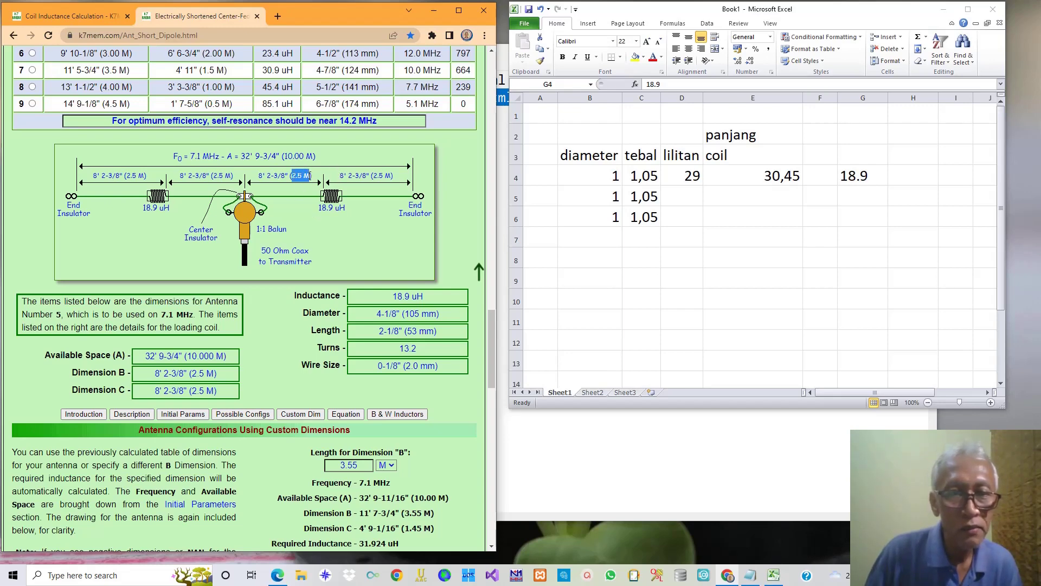
left_click(361, 465)
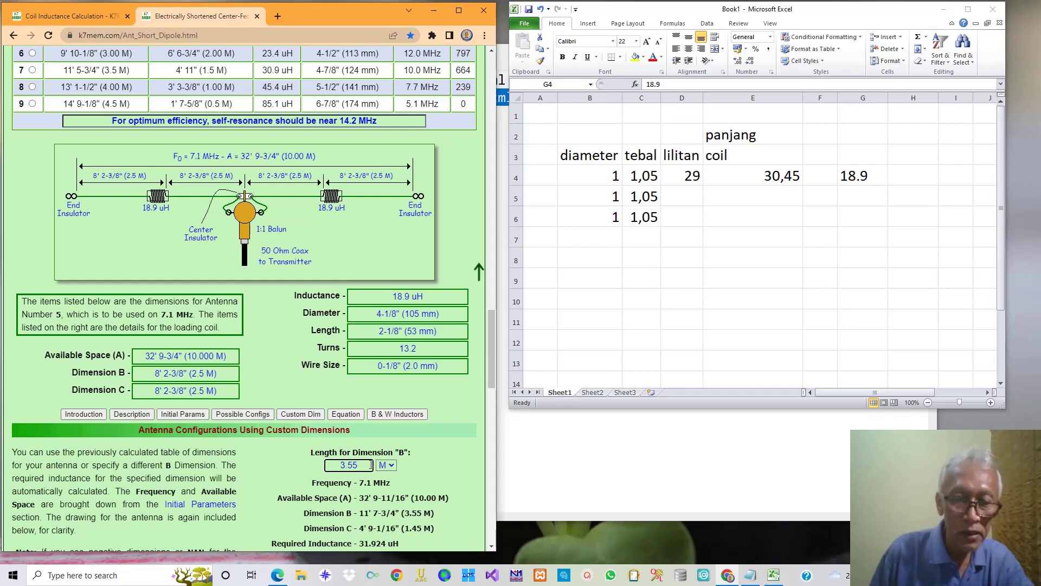
scroll(406, 475, "down", 2)
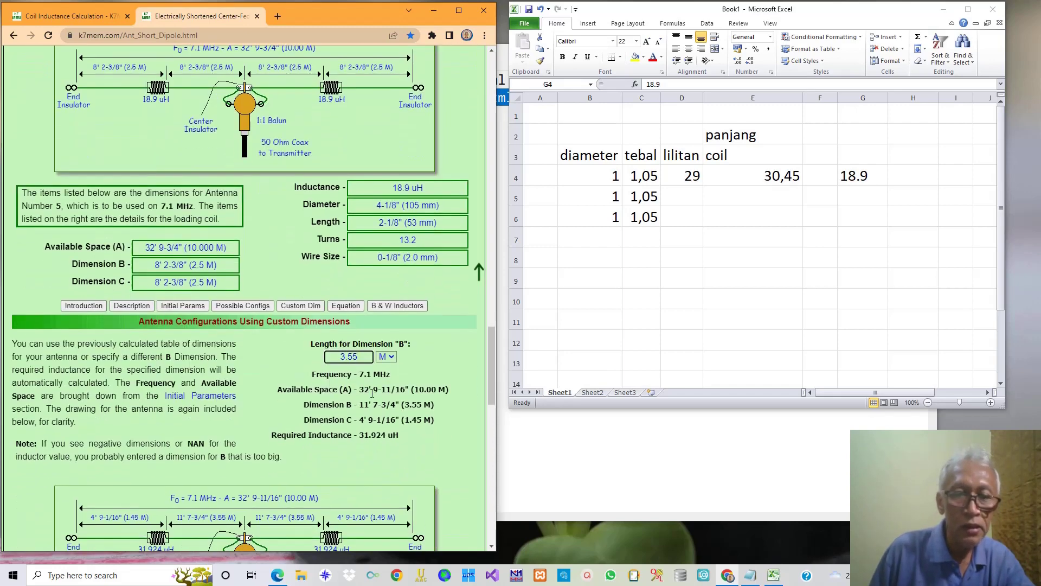
scroll(402, 345, "up", 15)
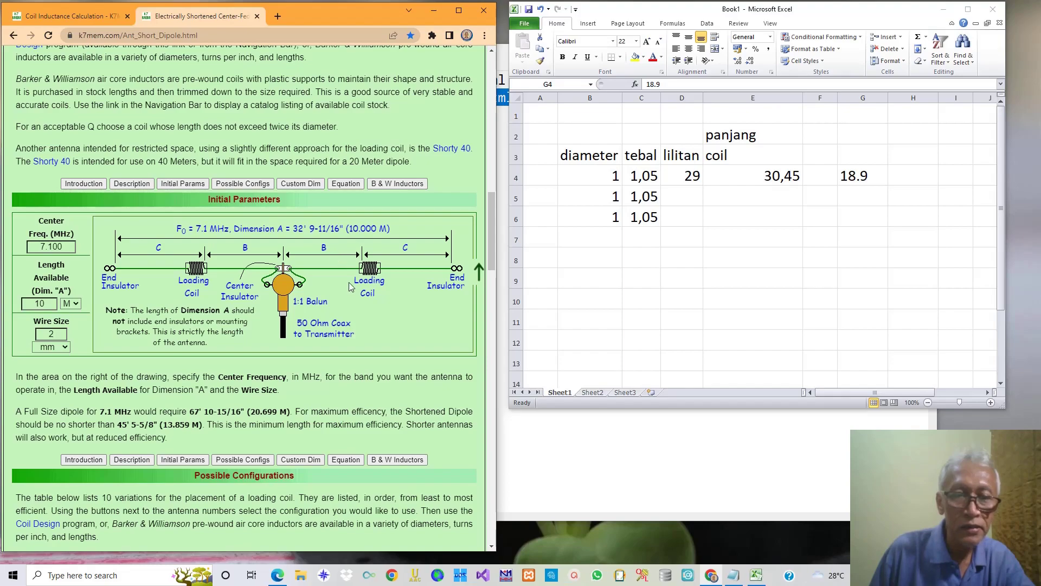
scroll(345, 288, "down", 15)
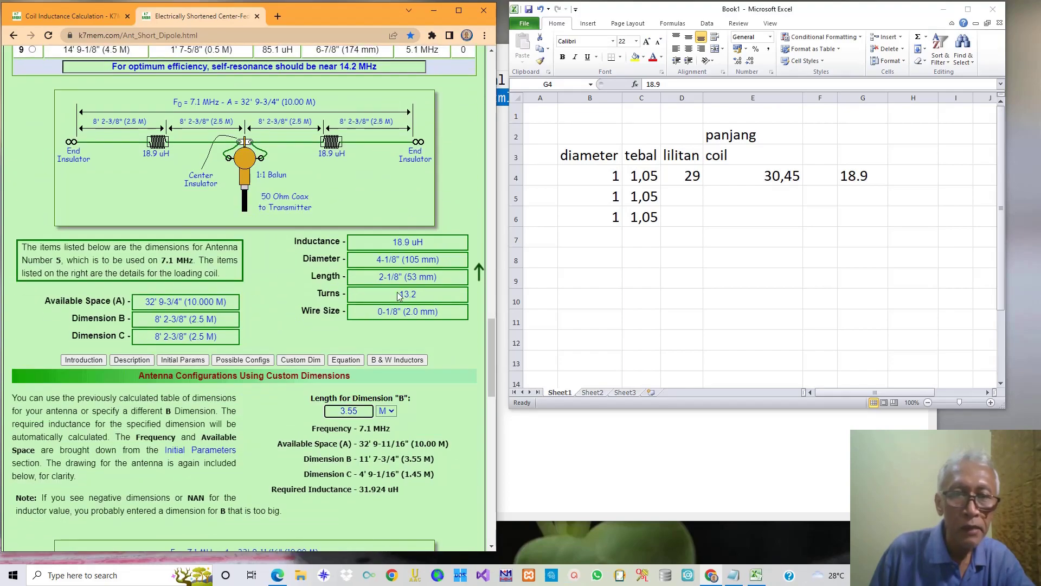
scroll(332, 259, "down", 7)
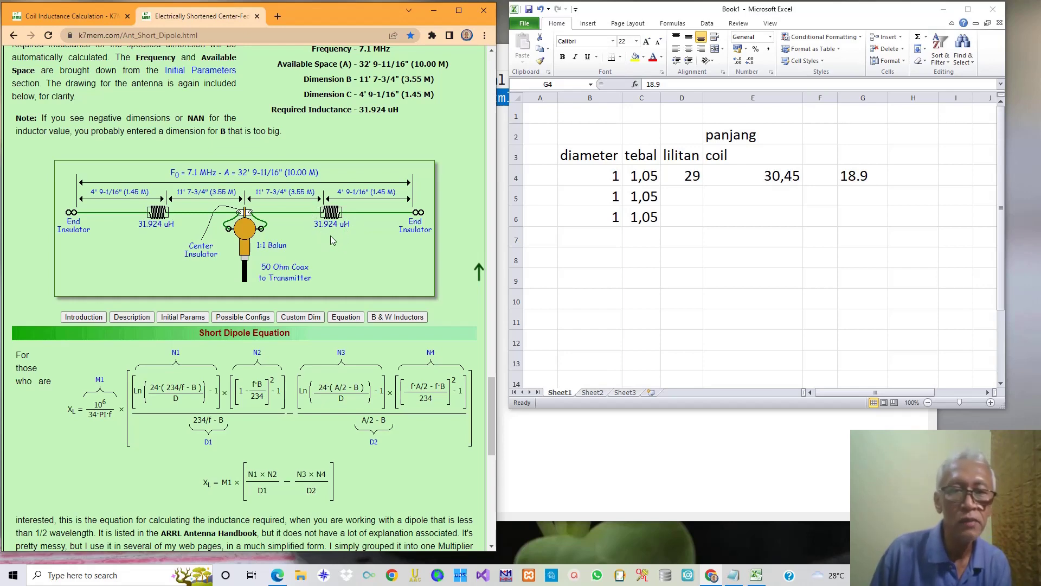
Enter the custom dipole's required inductance, 31.924, in cell G5 of the coil table.
left_click(857, 184)
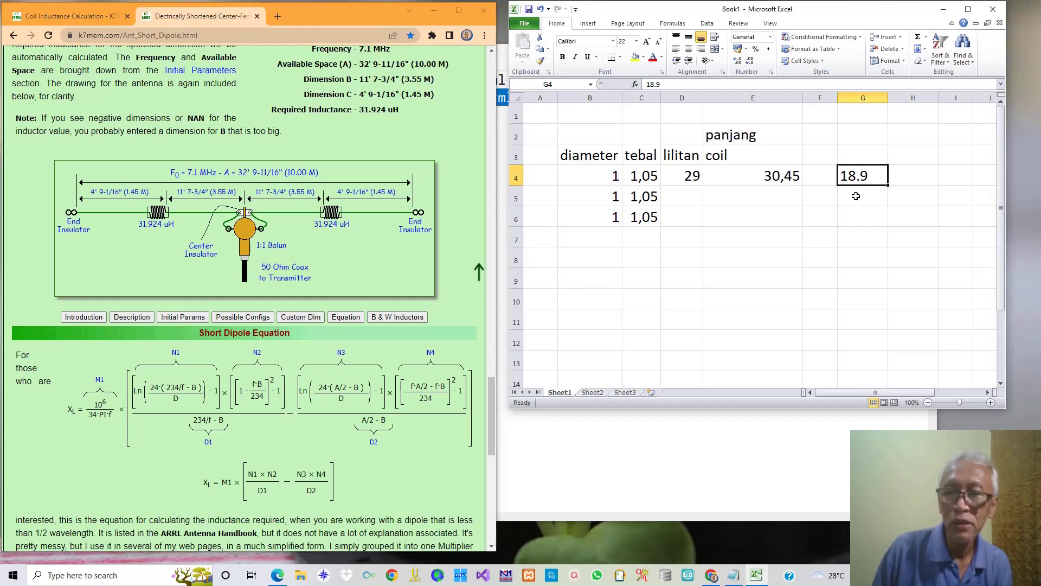
left_click(856, 195)
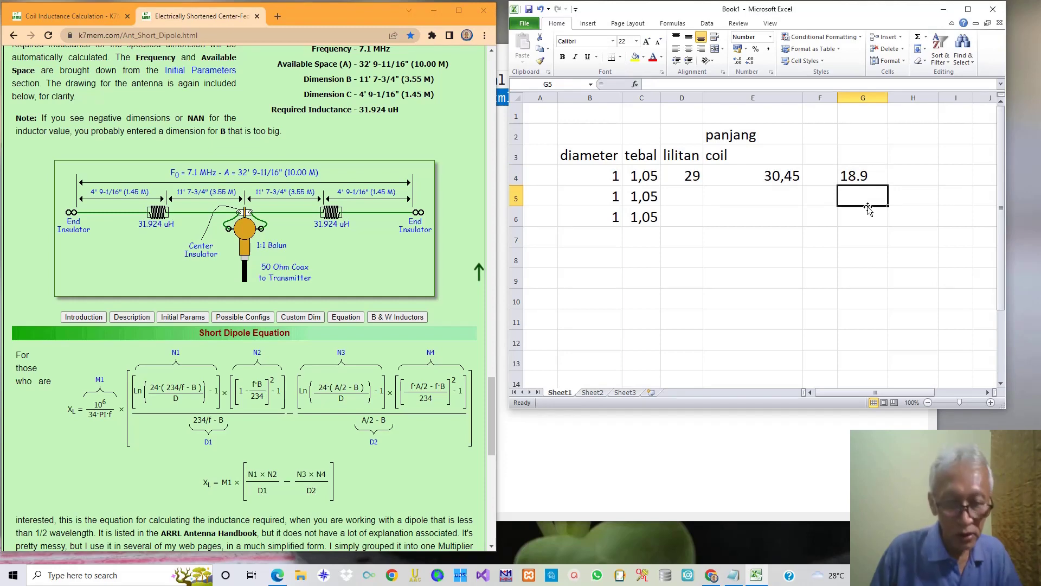
type("31.")
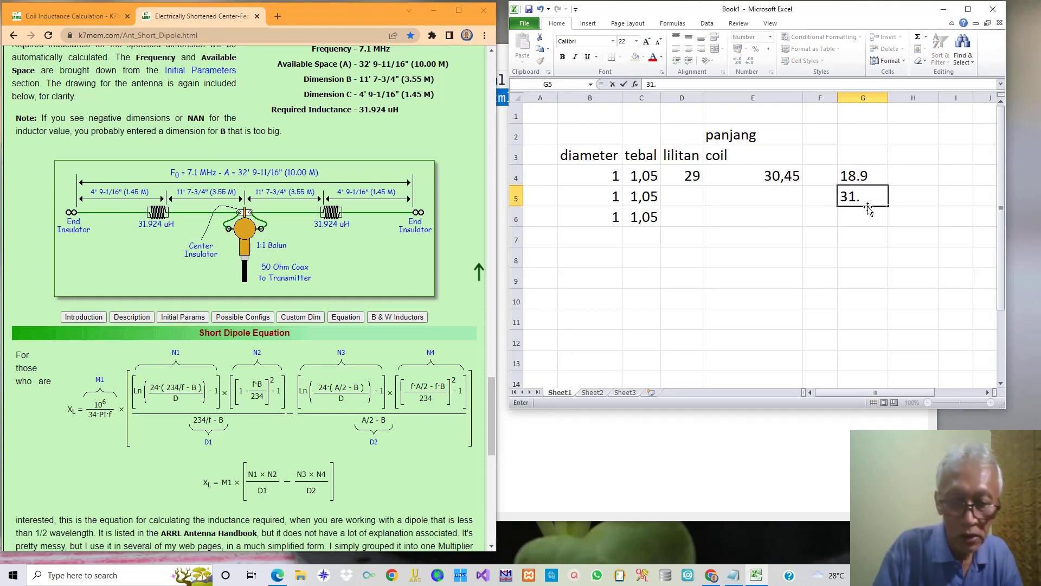
type("924")
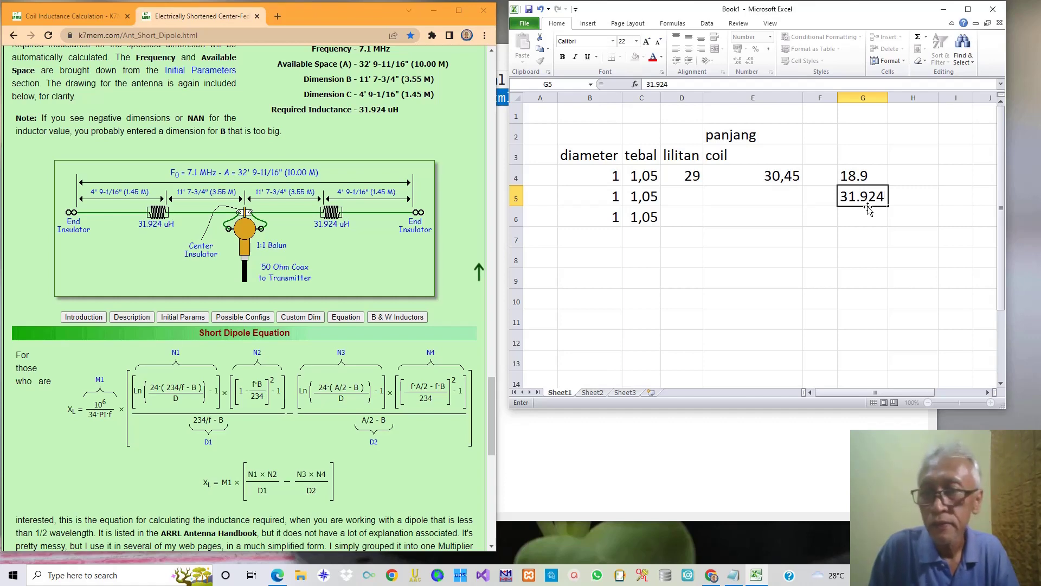
key("Return")
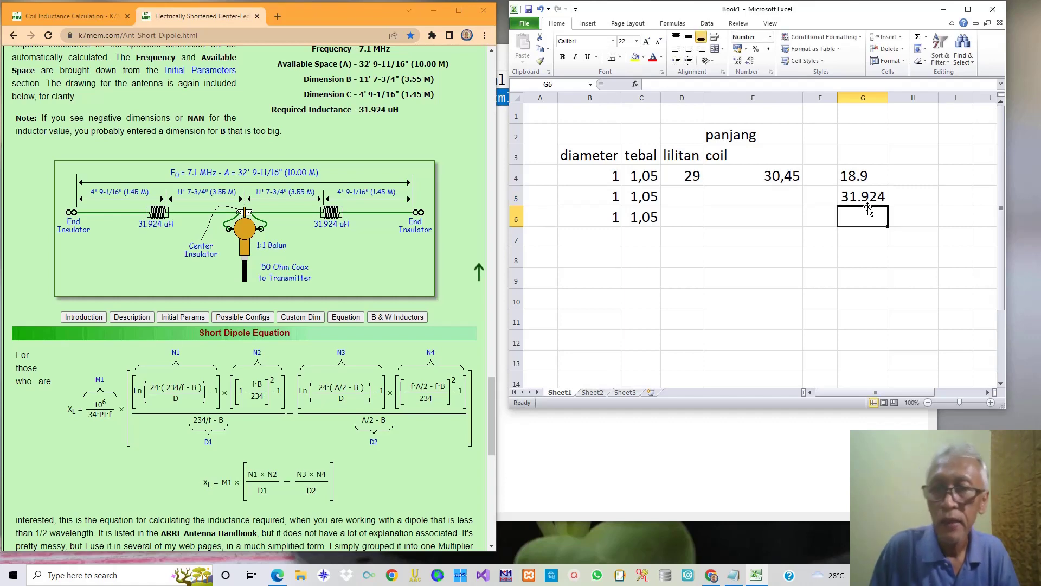
Return the browser to the Coil Inductance Calculator and enter 40 as the lilitan value in cell D5.
left_click(685, 195)
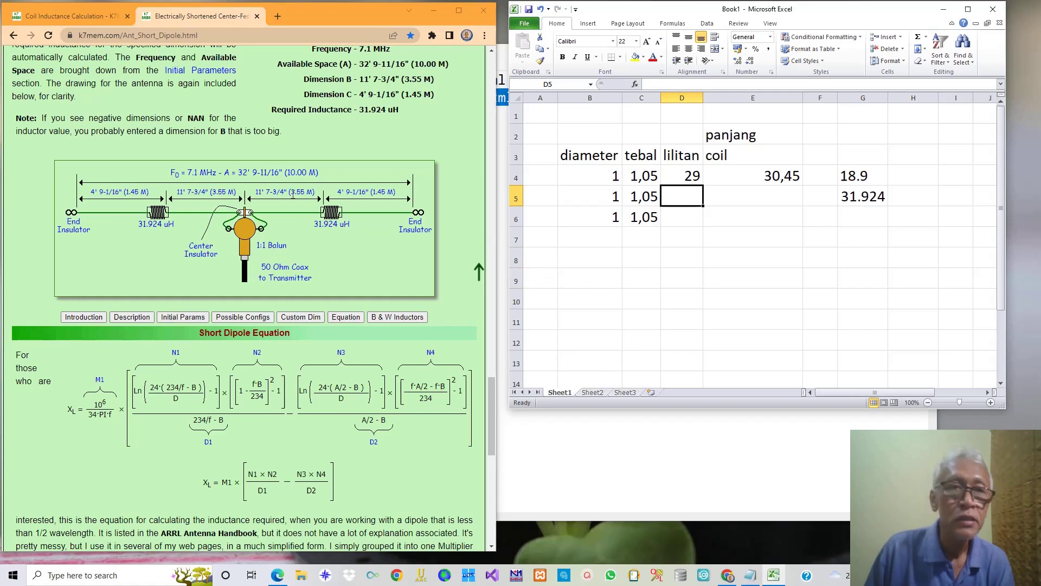
left_click(44, 16)
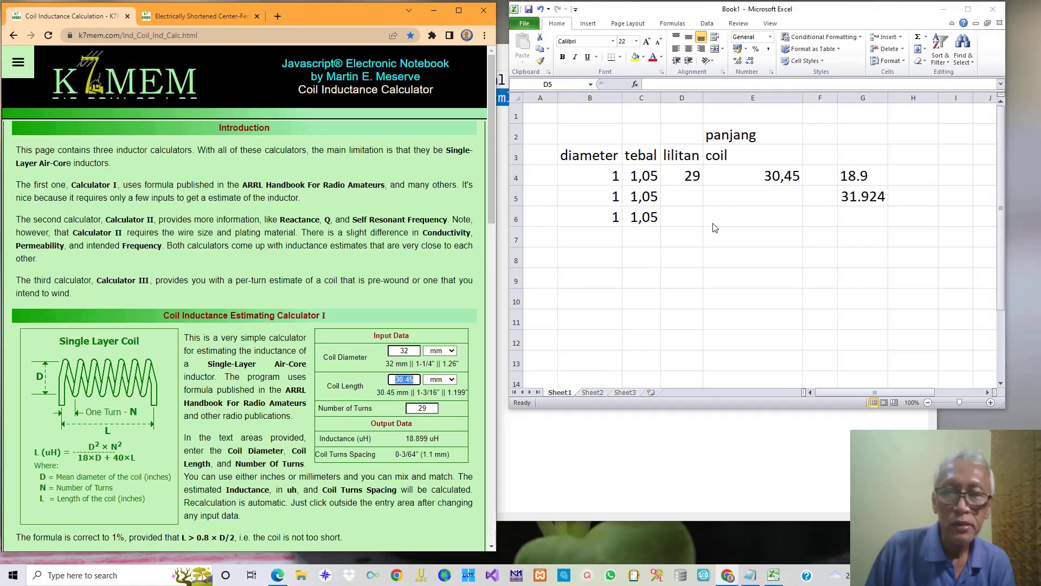
left_click(688, 202)
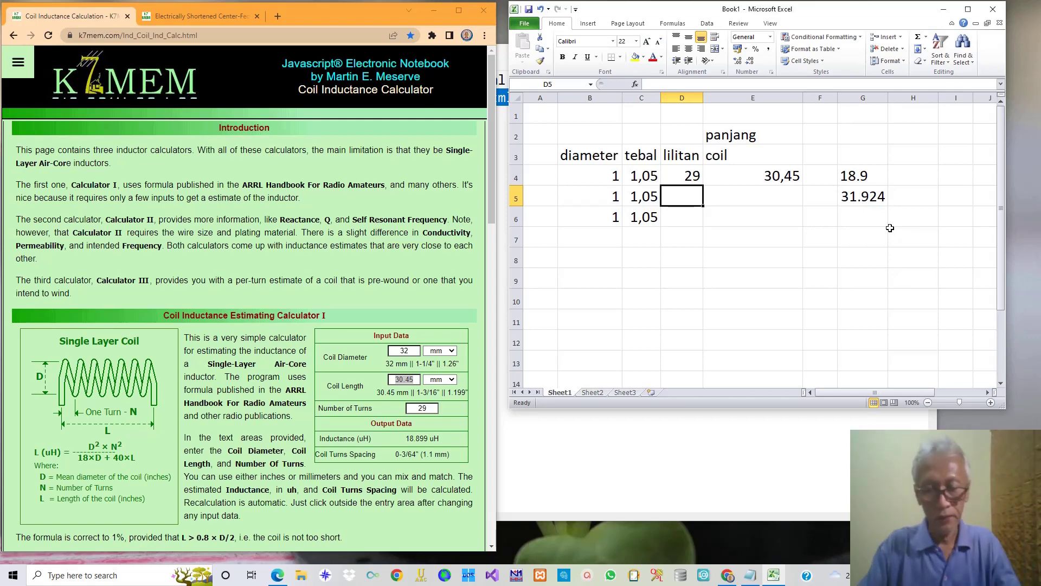
type("40")
key("Return")
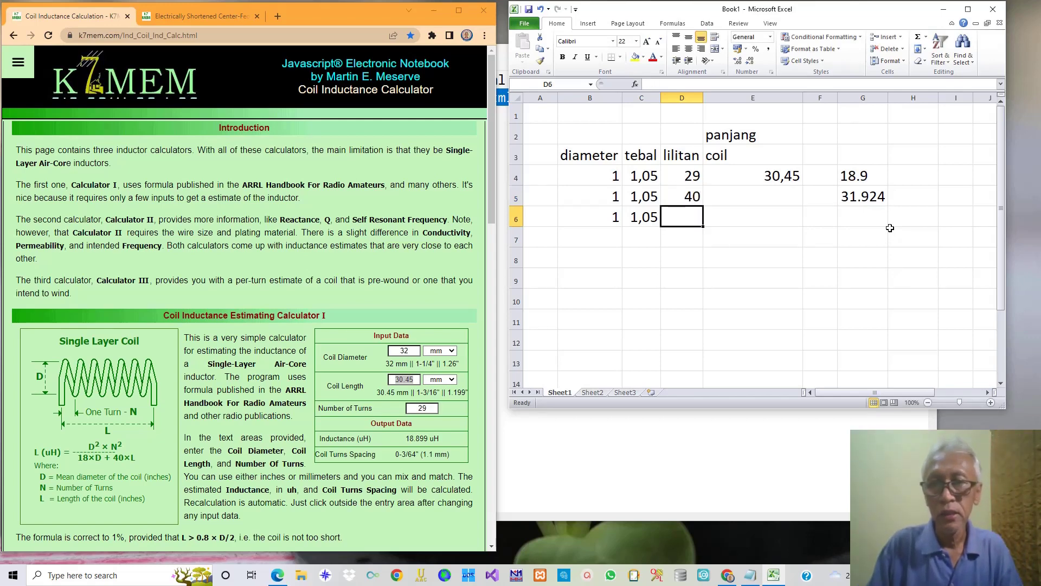
Copy the panjang coil formula from cell E4 into E5.
key("Up")
key("Up")
key("Right")
key("ctrl+c")
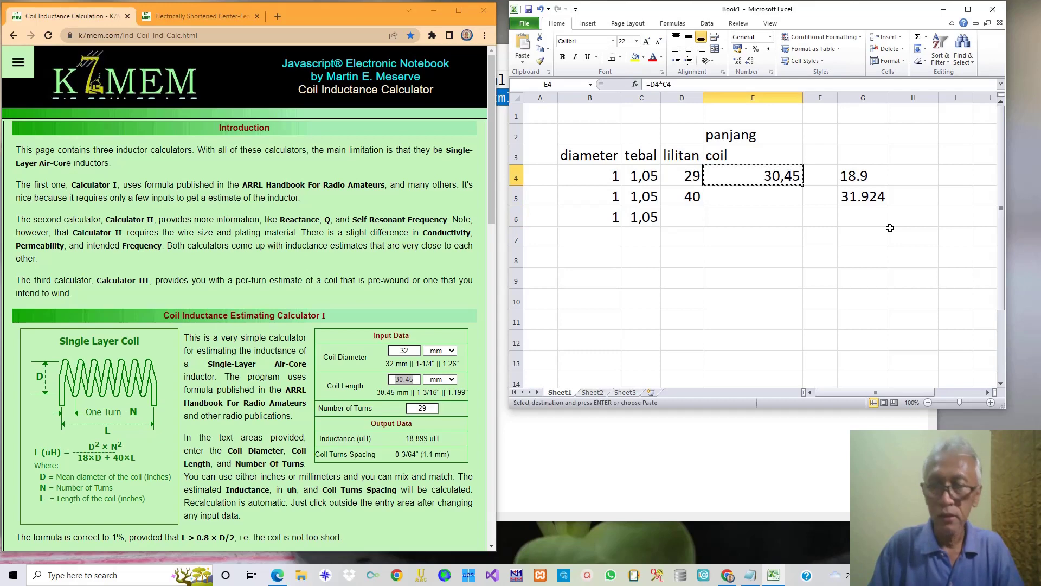
key("Down")
key("ctrl+v")
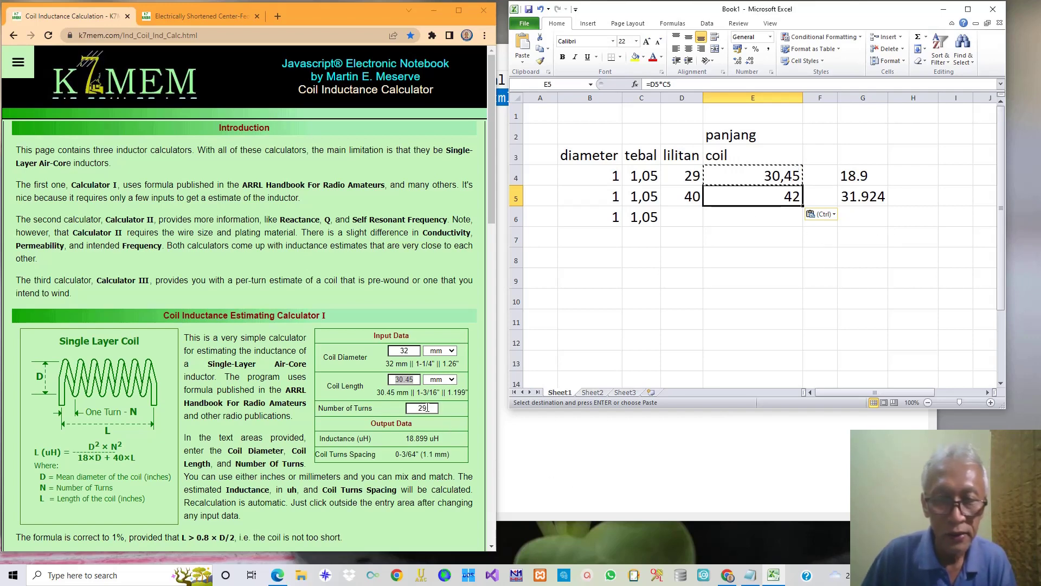
Set Calculator I to 40 turns and a 42 mm coil length, and compare its inductance with the required value in cell G5.
double_click(423, 407)
type("40")
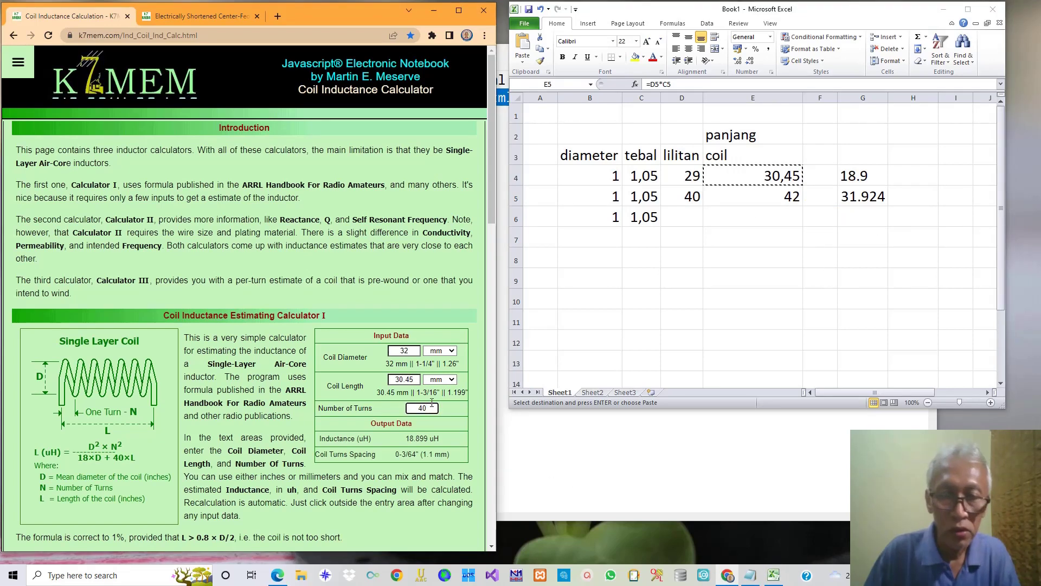
double_click(402, 379)
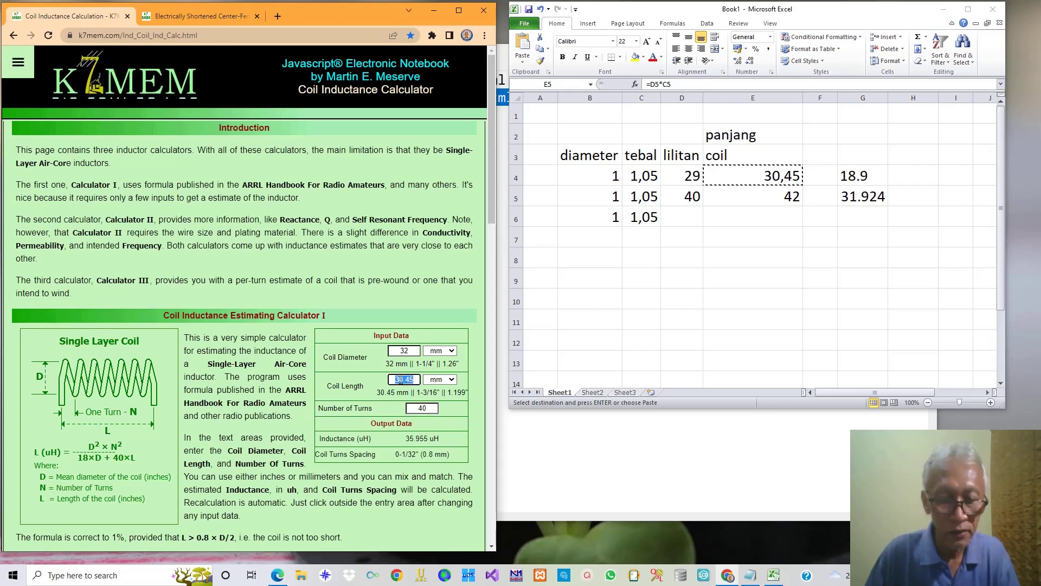
type("42")
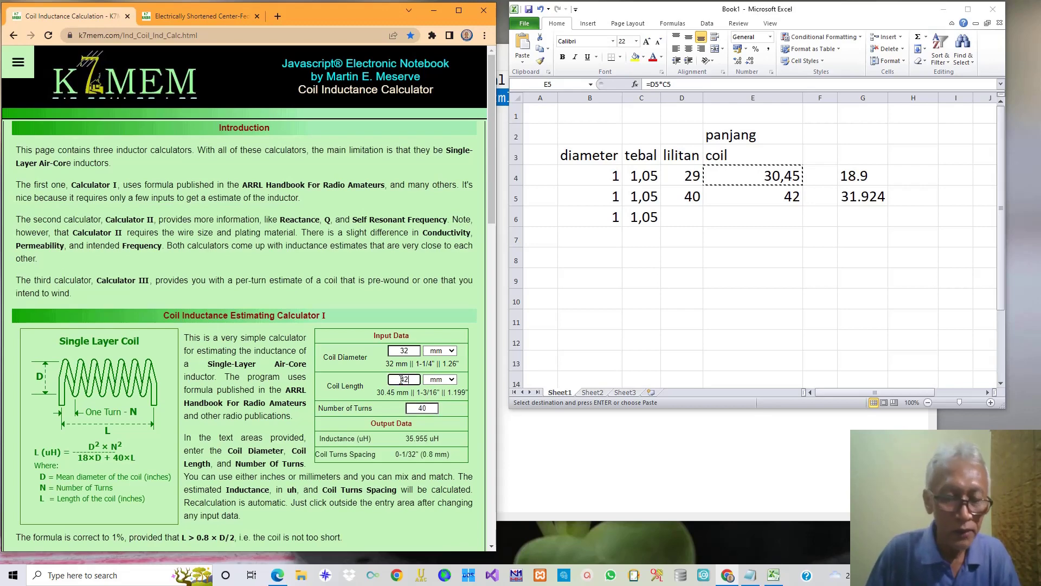
left_click(433, 408)
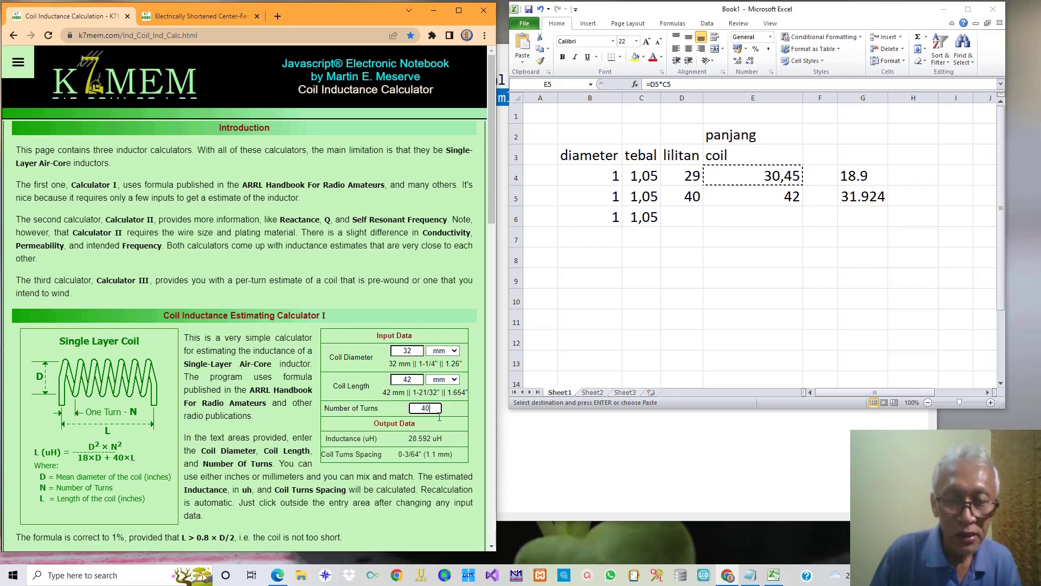
double_click(431, 439)
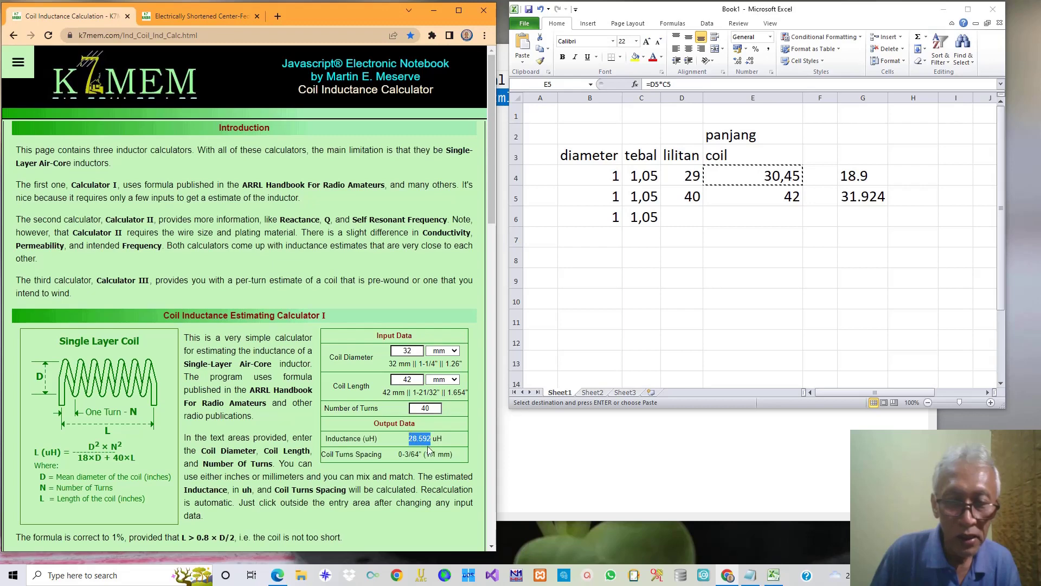
left_click(869, 200)
left_click(869, 199)
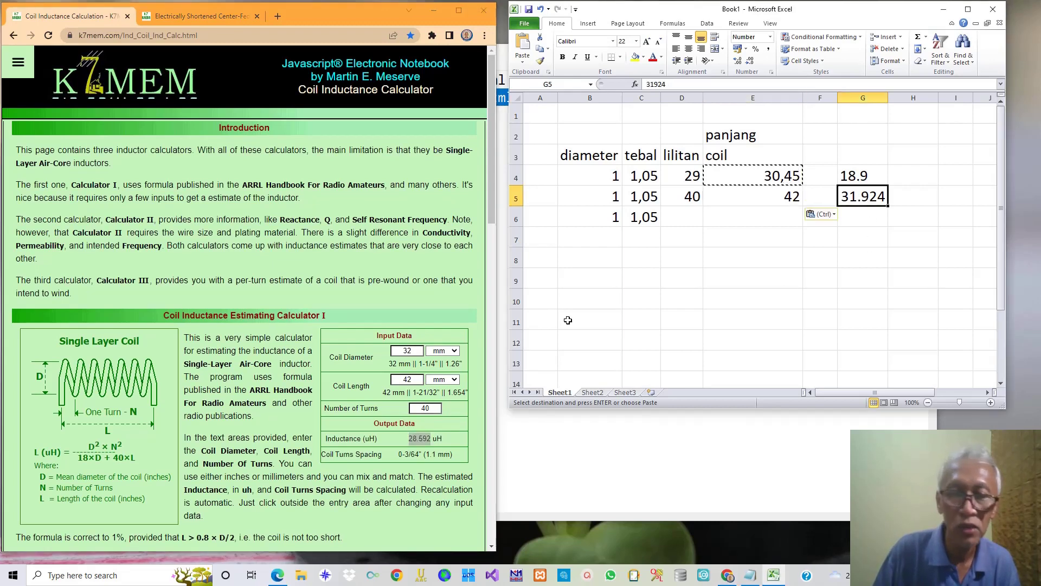
Set the number of turns to 42 in Calculator I and in the table's lilitan cell D5.
left_click(431, 407)
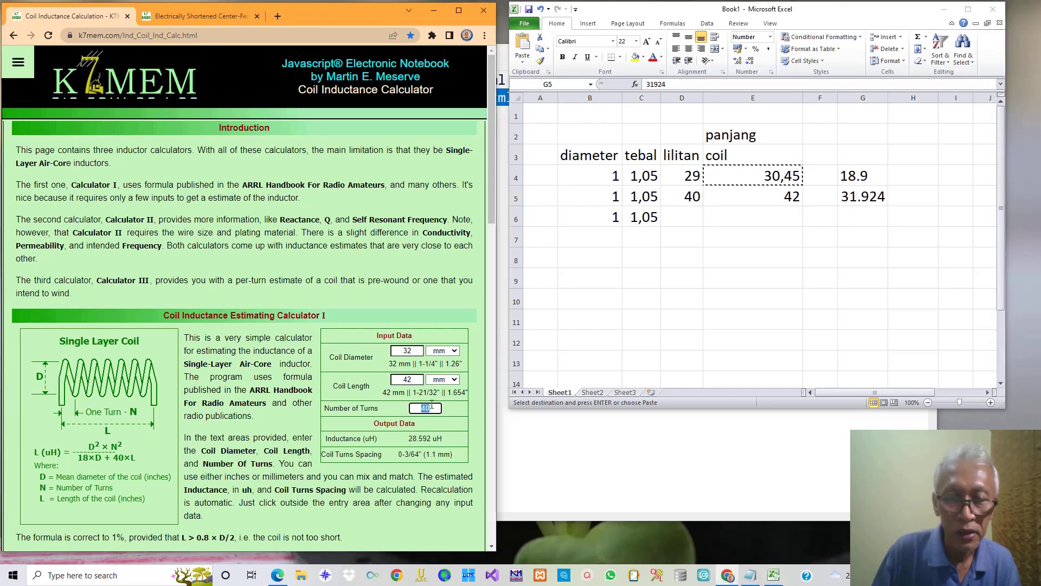
key("BackSpace")
type("2")
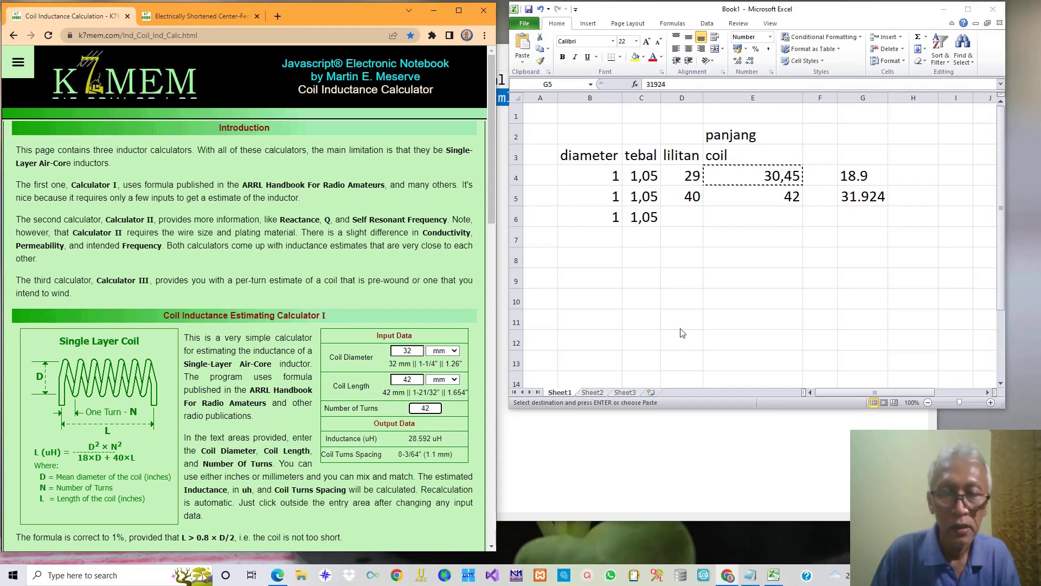
left_click(694, 196)
left_click(694, 196)
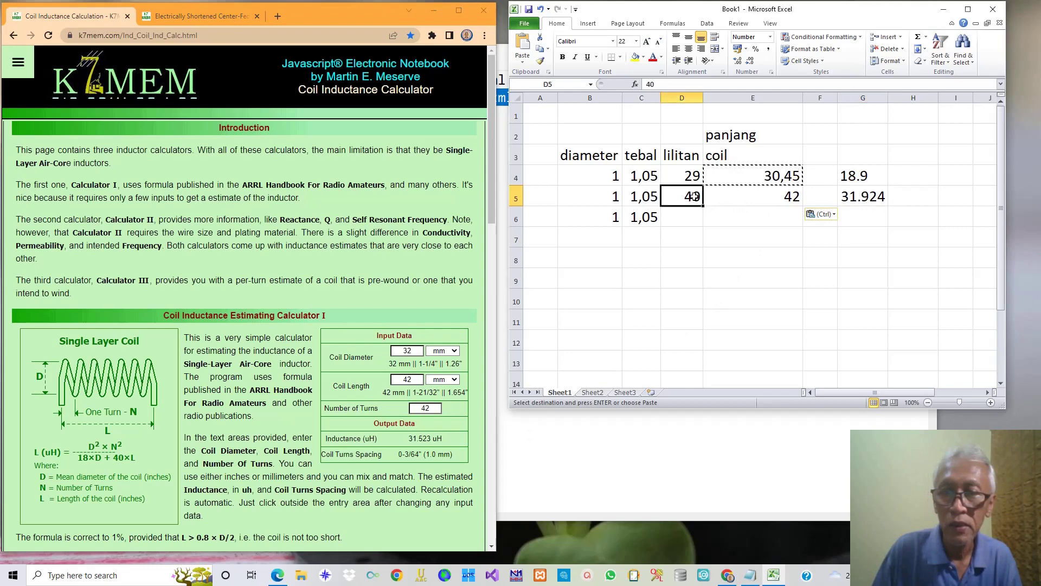
type("42")
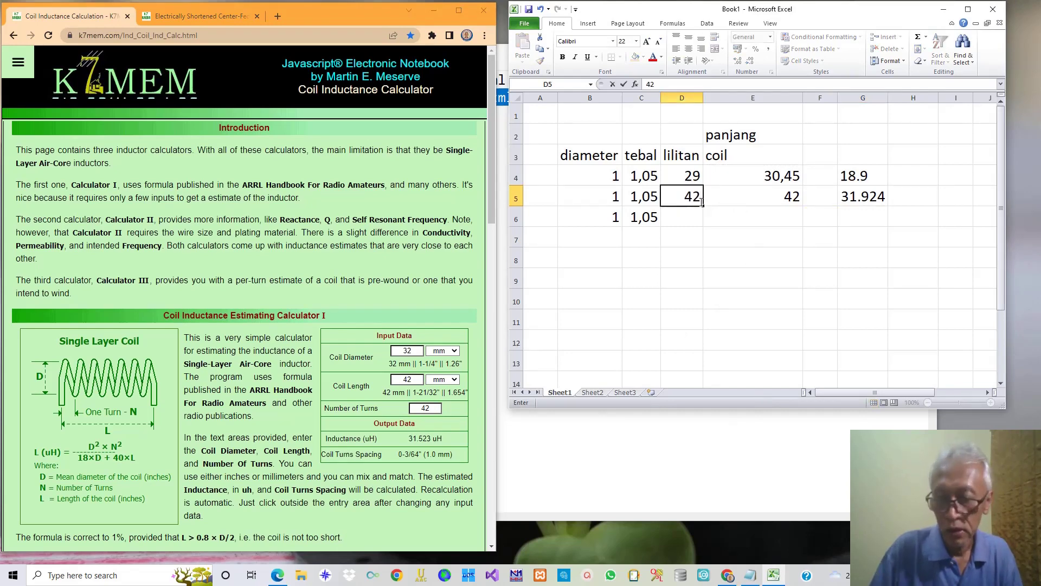
key("Return")
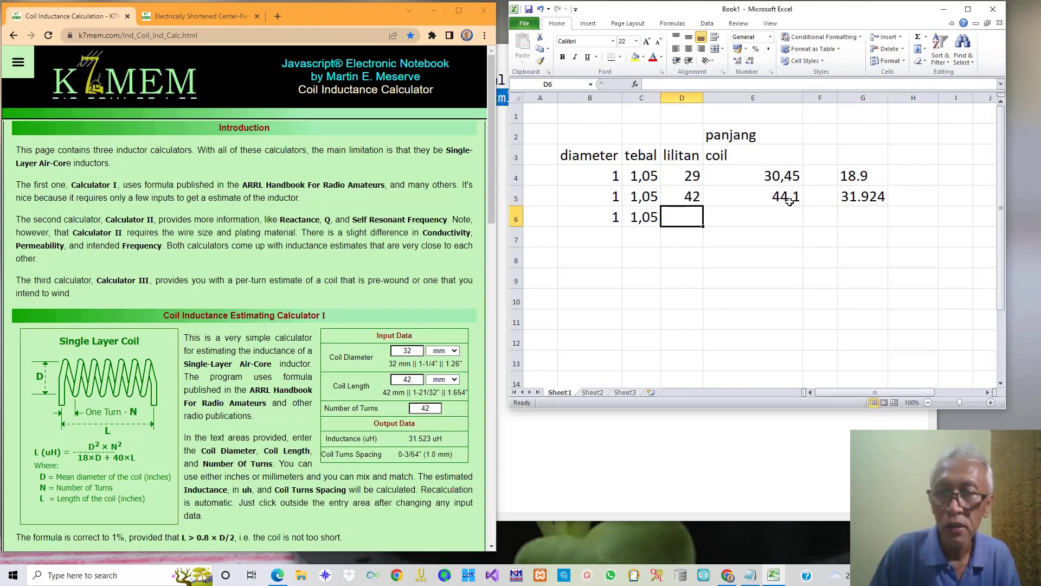
Set the coil length in Calculator I to 44.1 mm.
left_click(417, 379)
key("BackSpace")
key("BackSpace")
type("44.1")
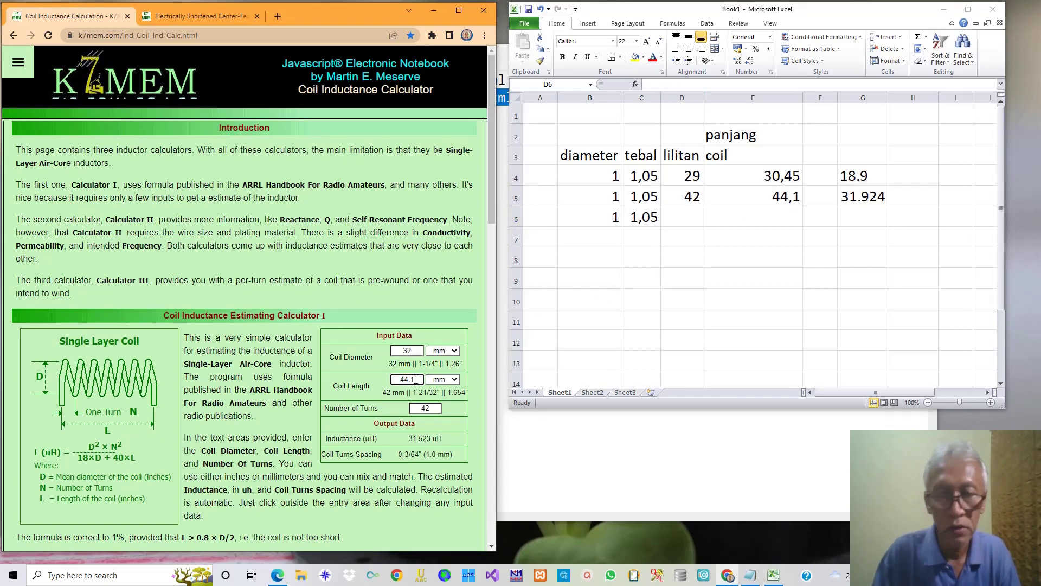
key("Tab")
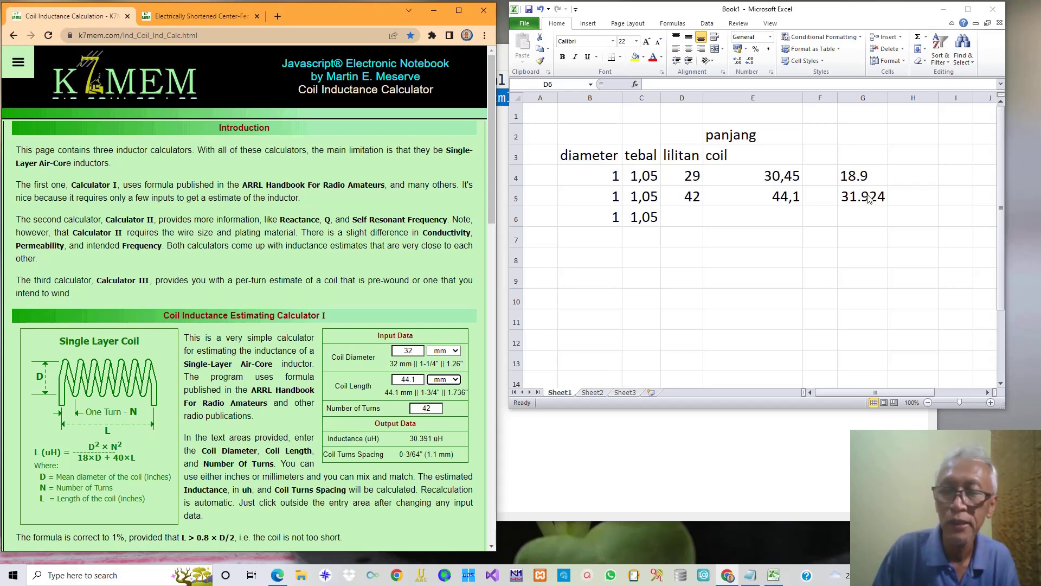
Set the lilitan value in cell D5 of the coil table to 43.
left_click(689, 198)
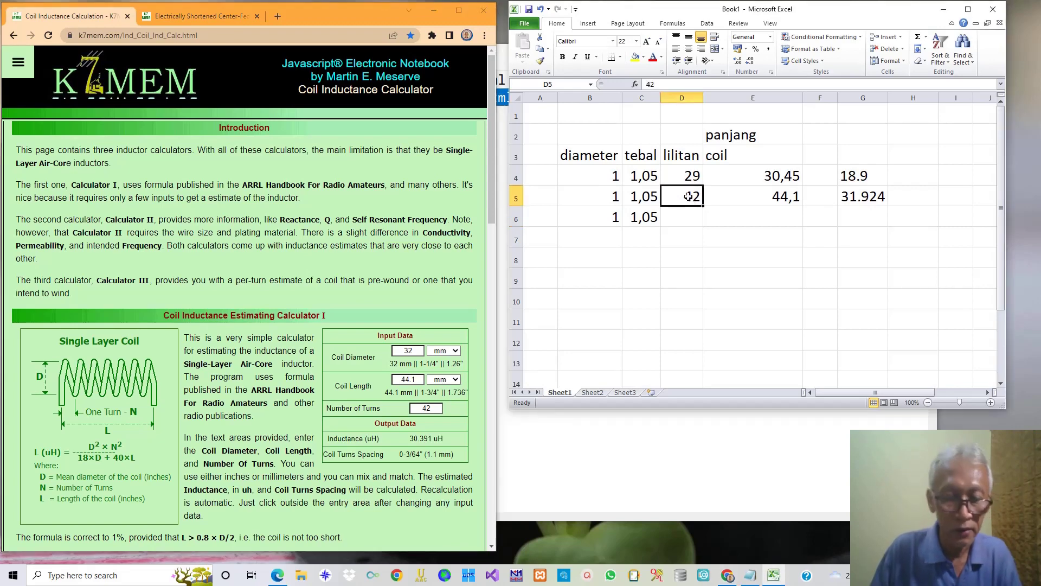
type("43")
key("Tab")
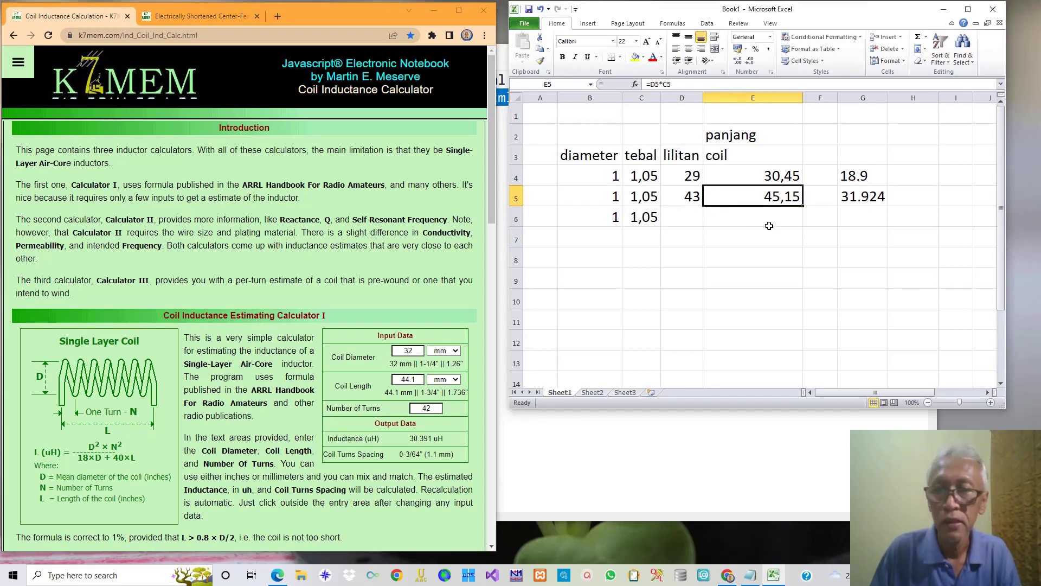
Set Calculator I to 43 turns and a coil length of 45.15 mm.
double_click(434, 408)
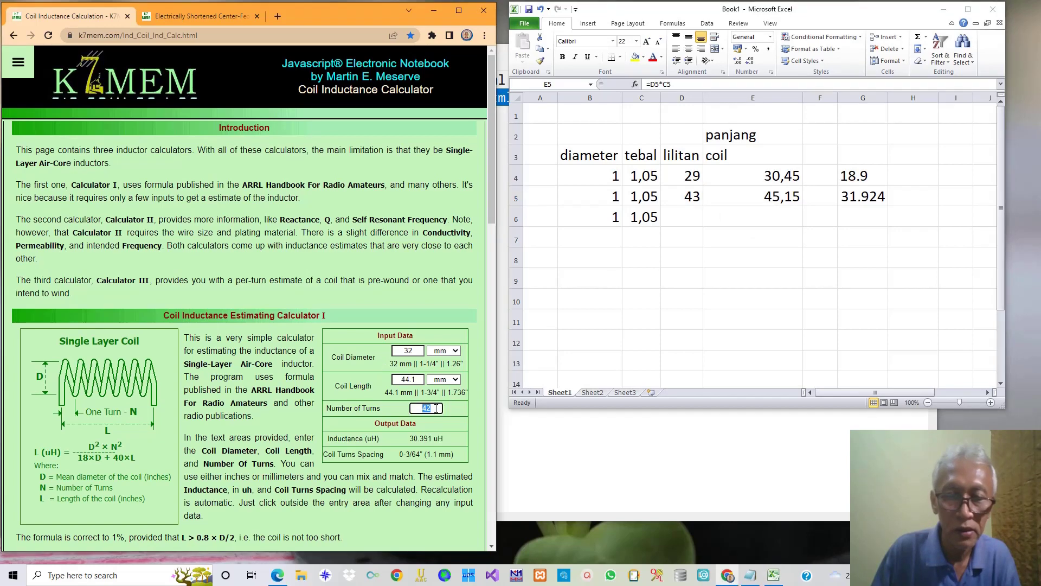
type("43")
double_click(407, 378)
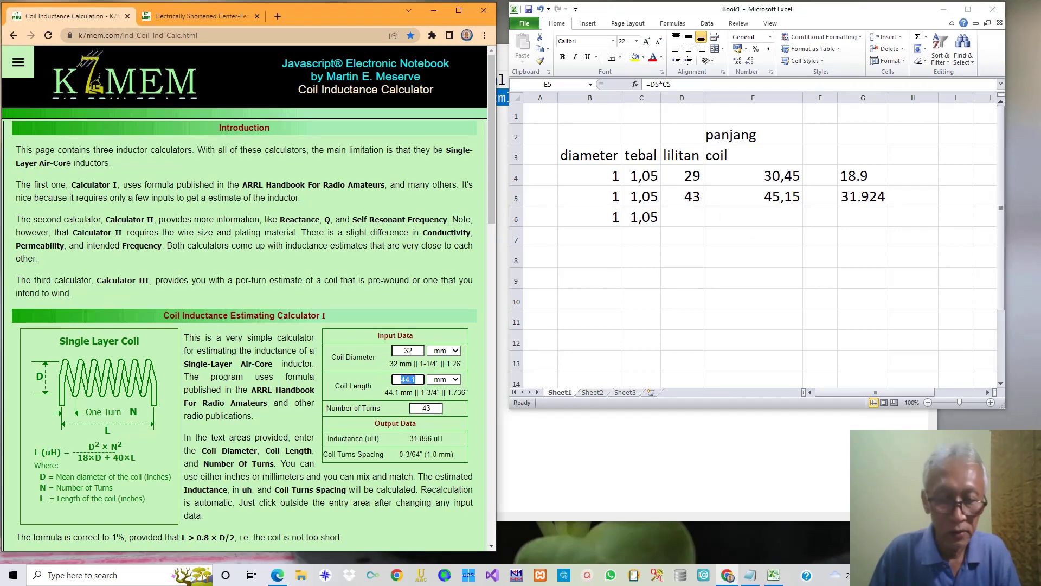
type("45.15")
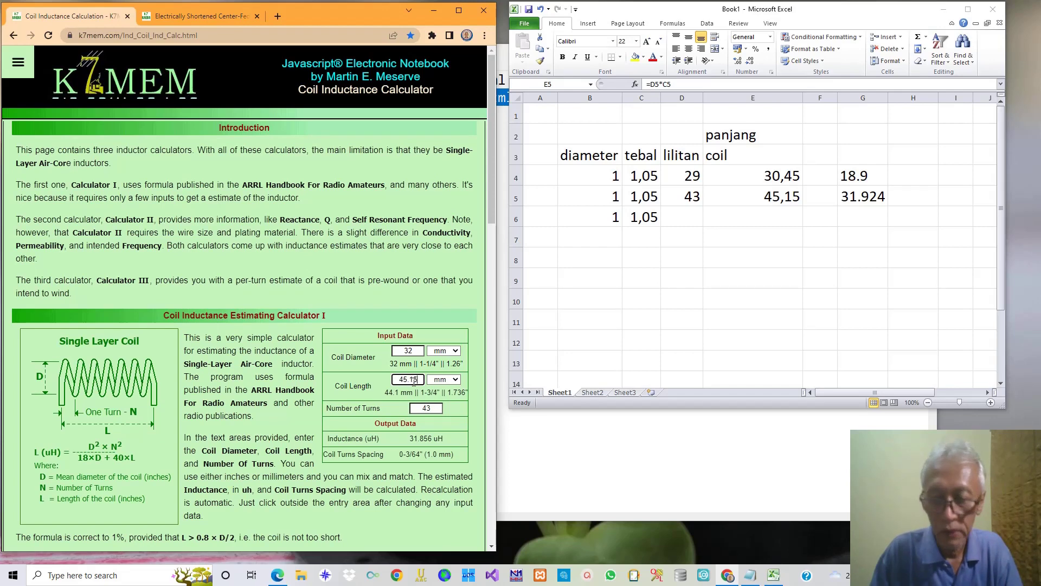
left_click(415, 393)
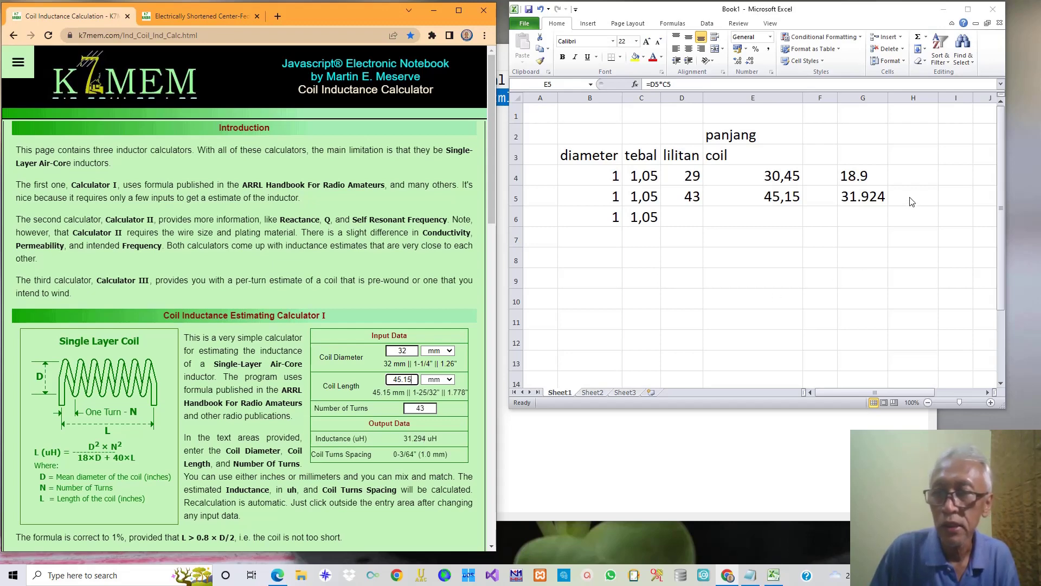
Enter the calculated inductance, 31.294, in cell F5 of the Excel coil table.
key("alt+Tab")
left_click(822, 196)
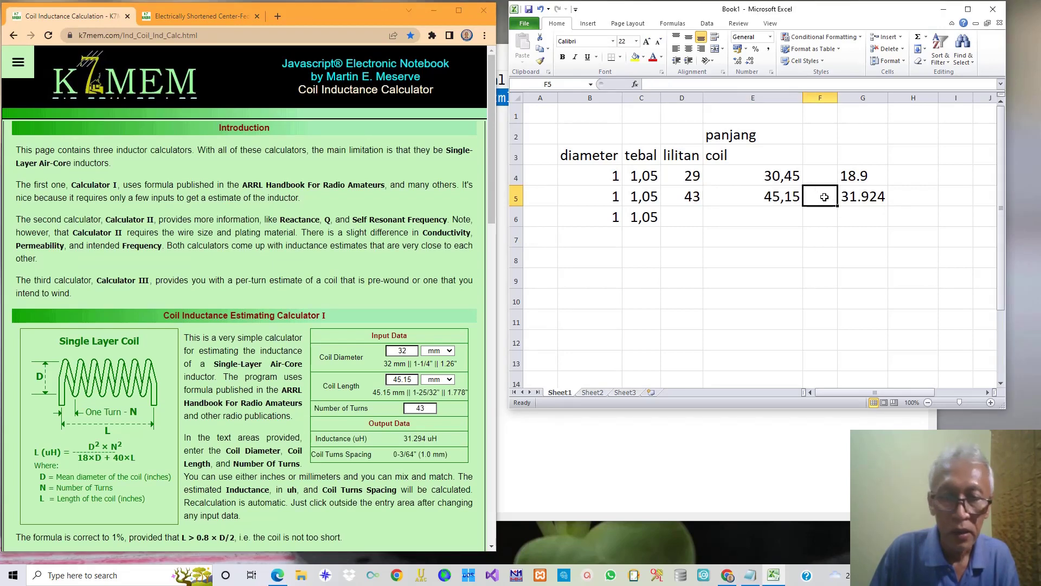
type("31.")
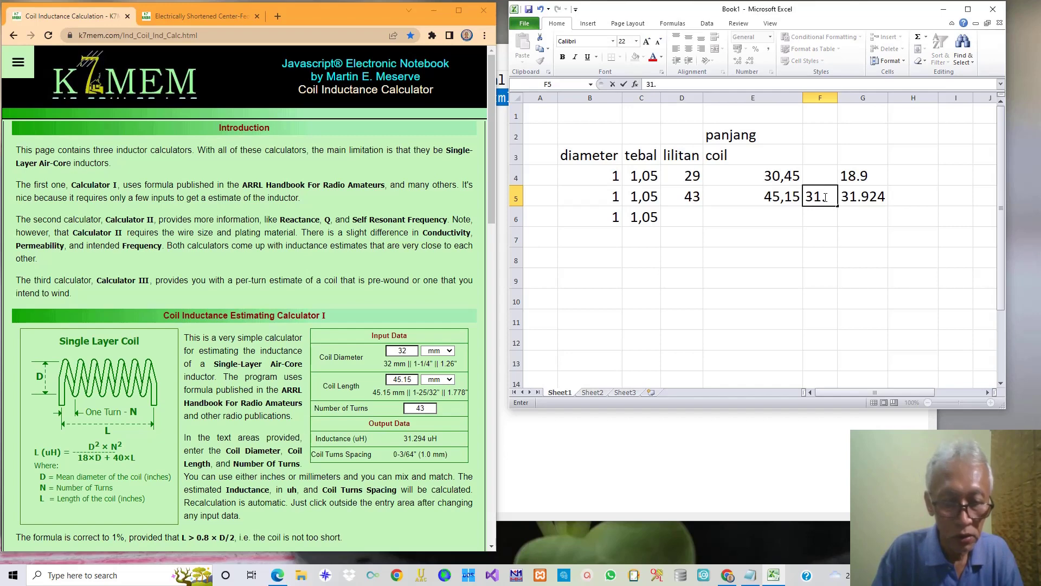
type("294")
key("Return")
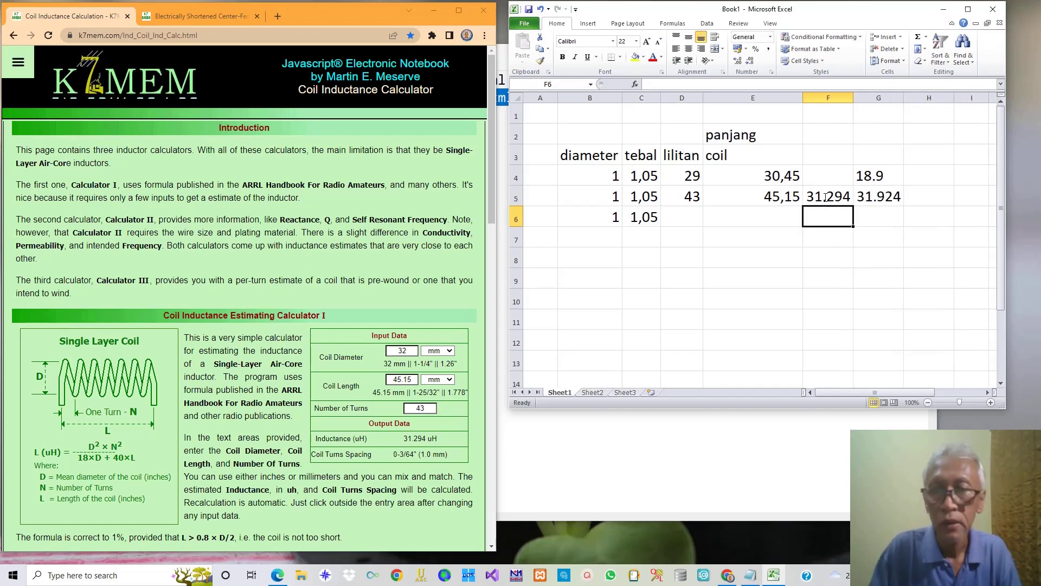
Enter 44 as the lilitan value in cell D6.
left_click(689, 217)
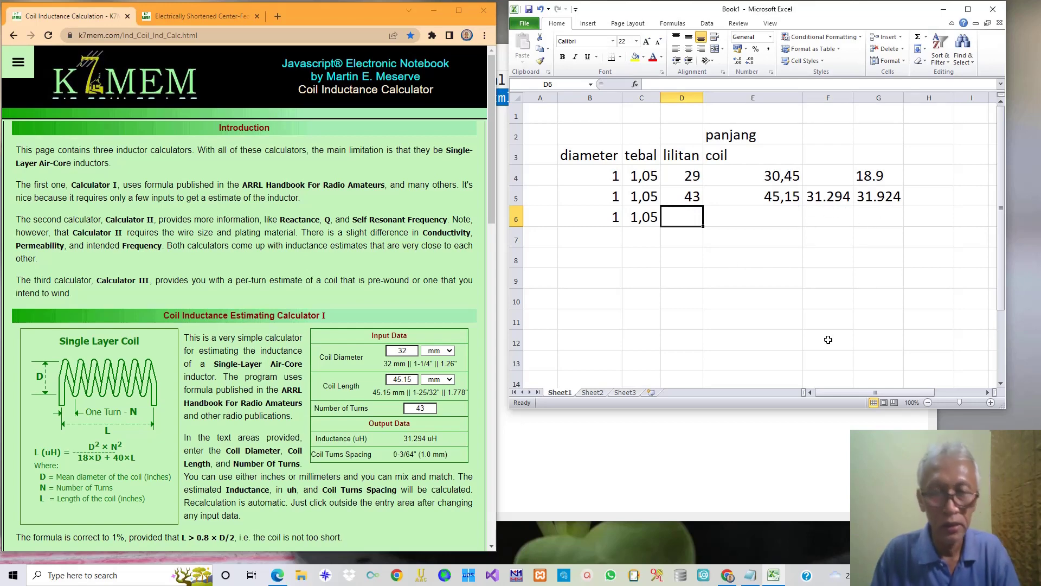
type("44")
key("Return")
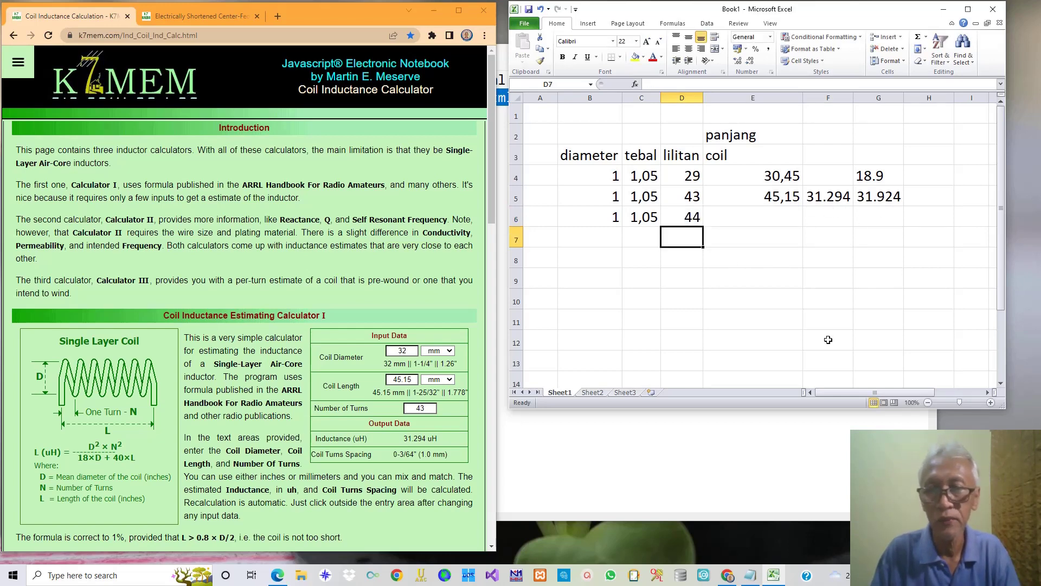
Copy the coil length formula and both inductance values from E5:G5 into row 6, starting at E6.
key("Up")
key("Up")
key("Right")
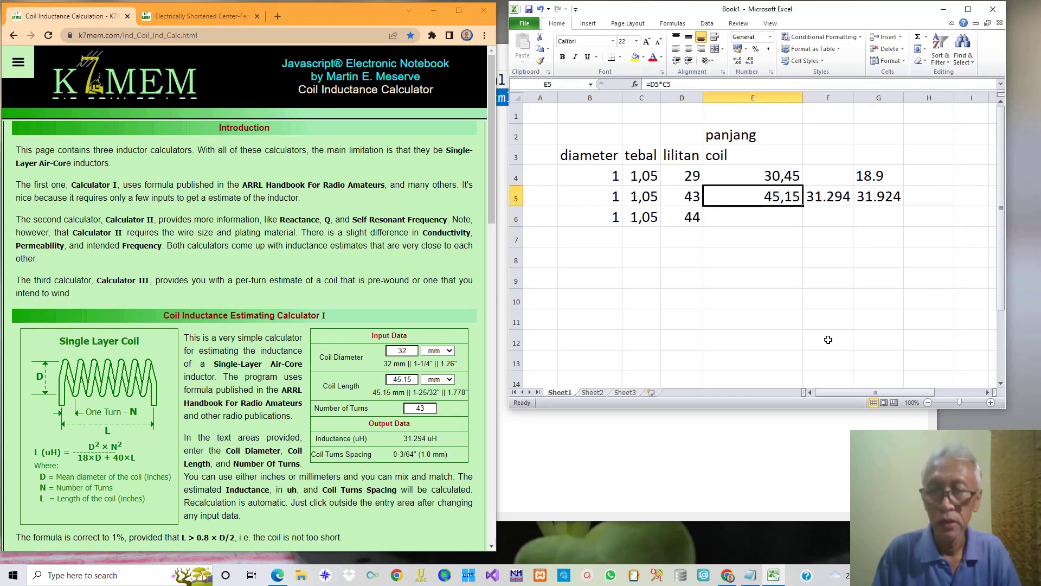
key("shift+Right")
key("shift+Right")
key("ctrl+c")
key("Down")
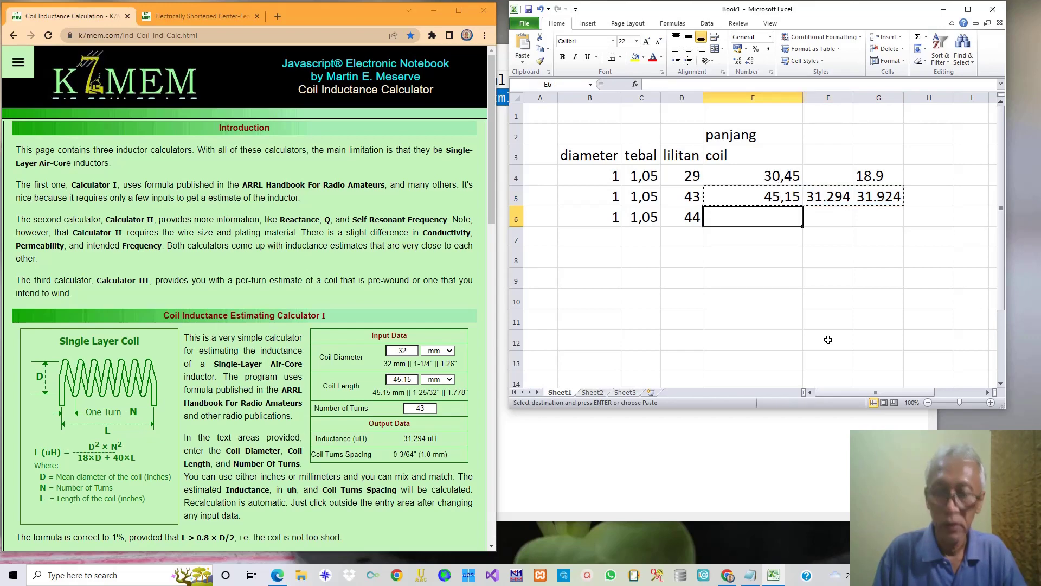
key("ctrl+v")
key("Left")
key("Right")
key("Right")
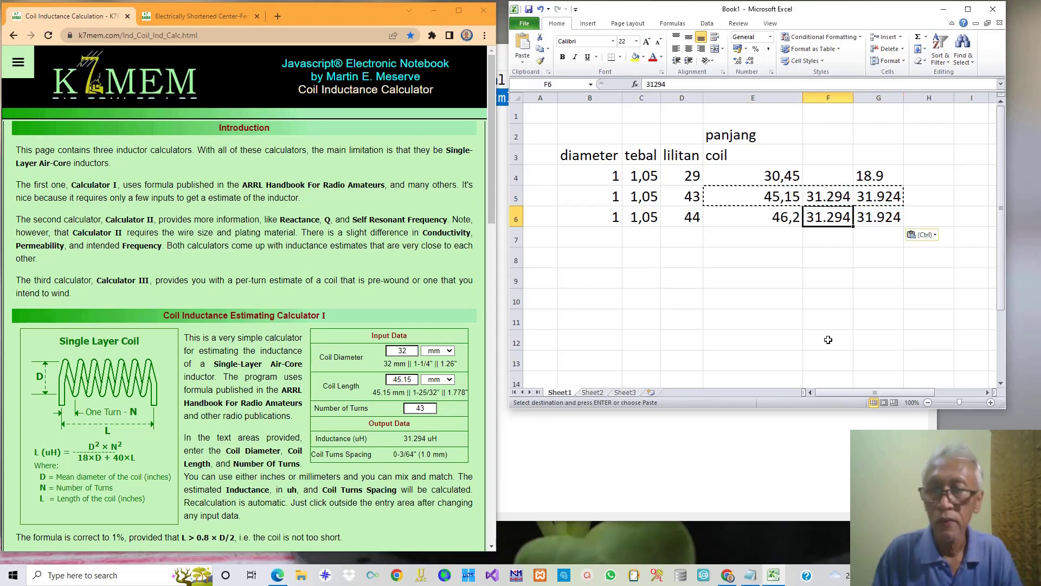
Set Calculator I to 44 turns and a coil length of 46.2 mm.
double_click(431, 406)
type("44")
double_click(412, 379)
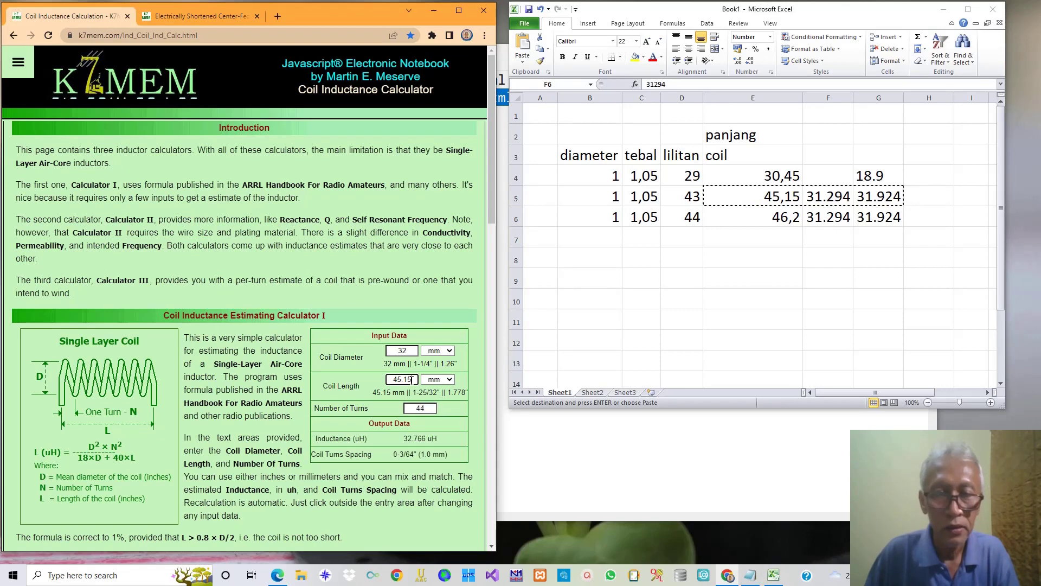
type("46")
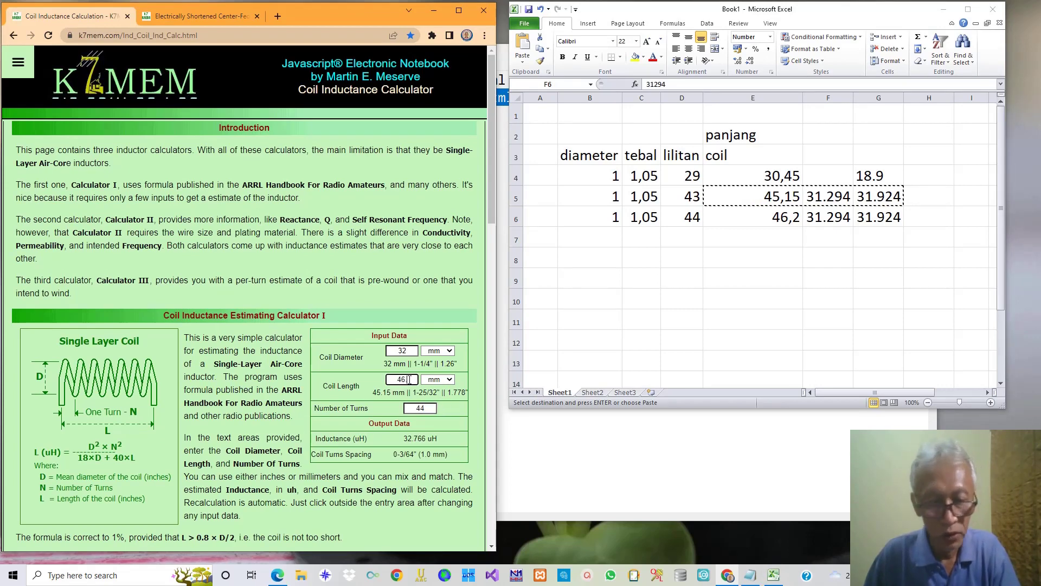
type(".2")
key("Tab")
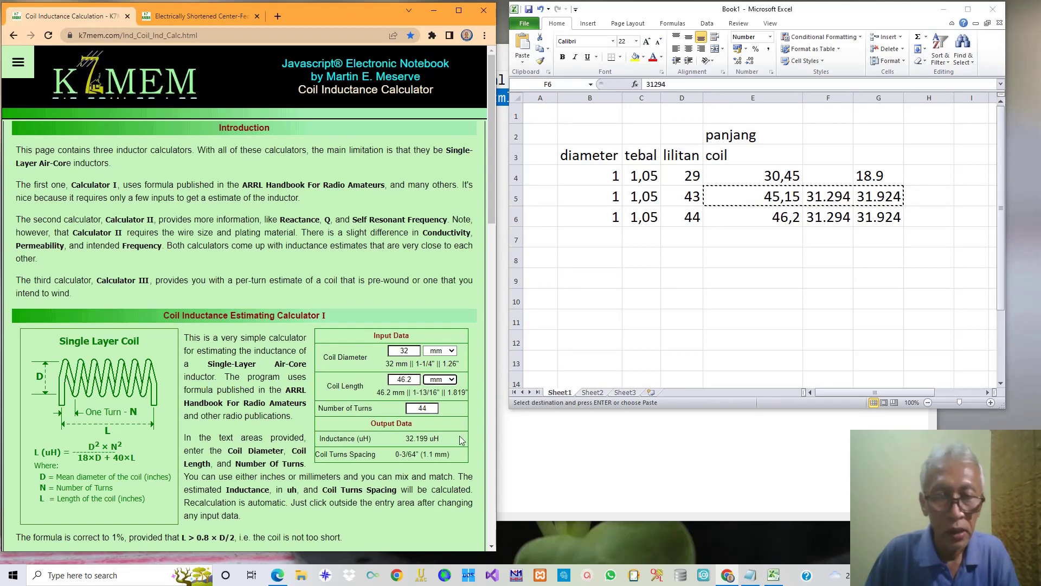
Replace the value in cell F6 with the inductance calculated for the 44-turn coil, 32.199.
left_click_drag(403, 439, 428, 440)
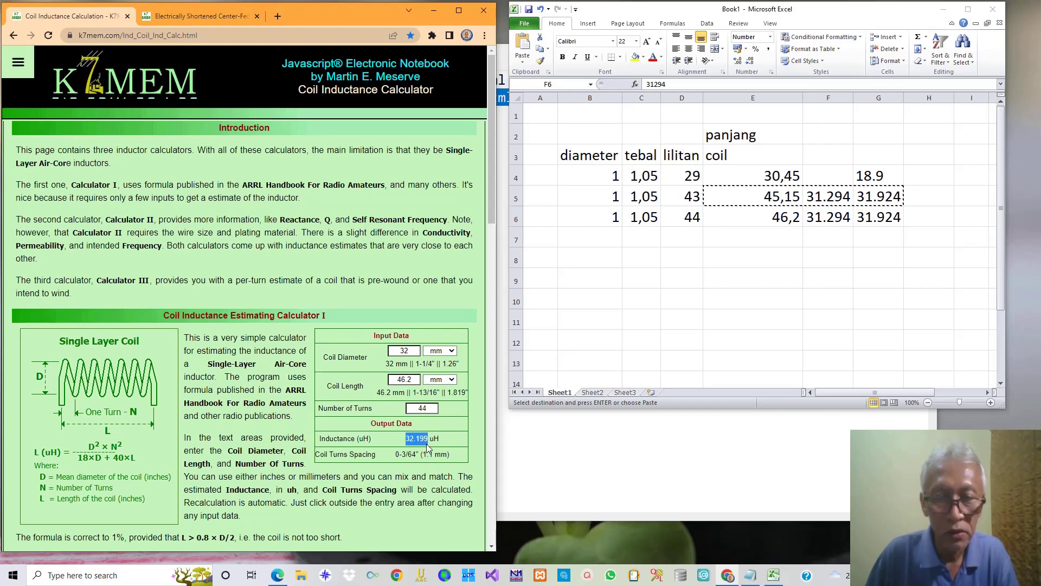
left_click(836, 225)
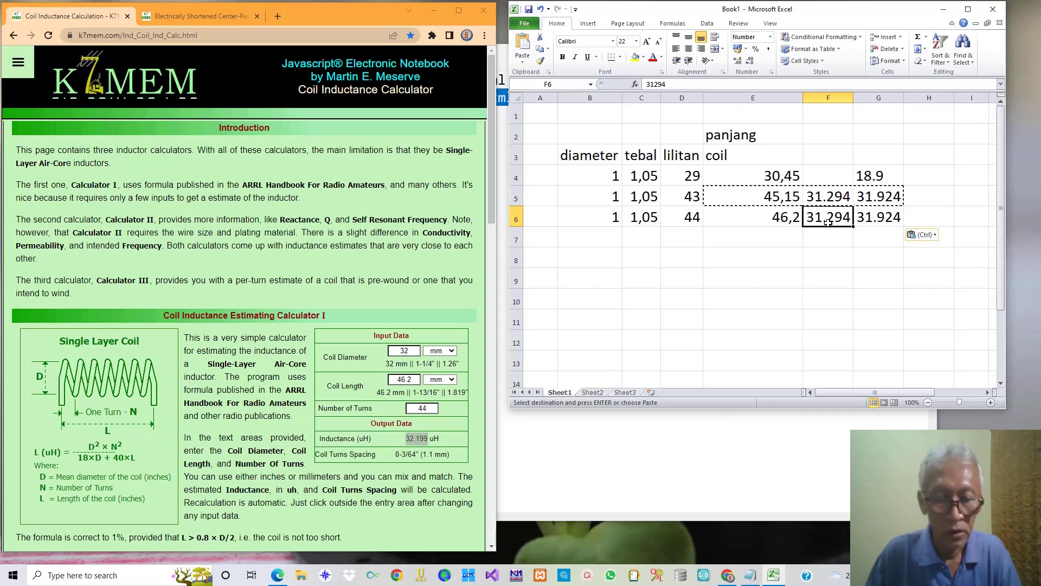
type("32.199")
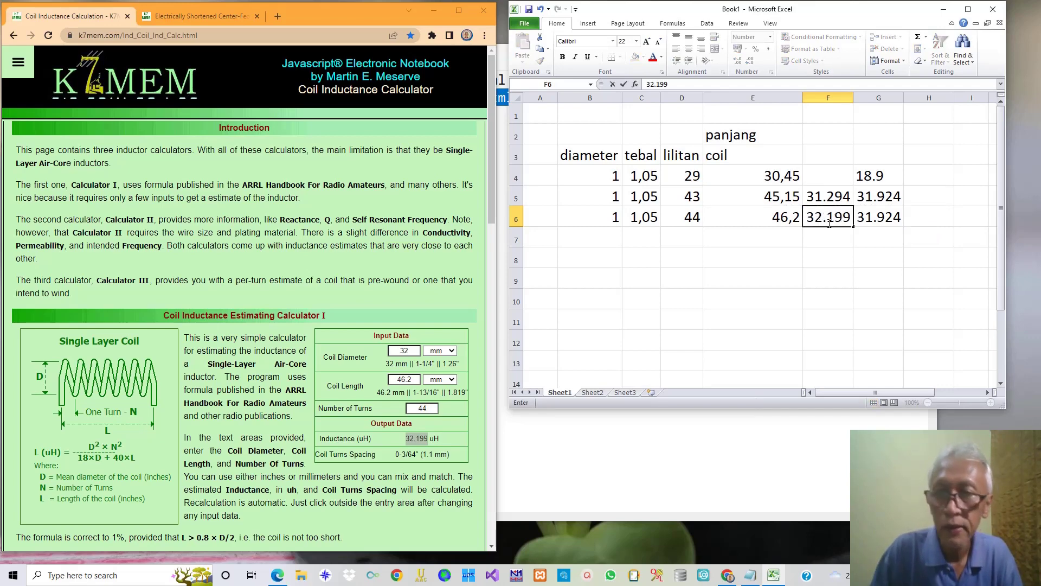
key("Return")
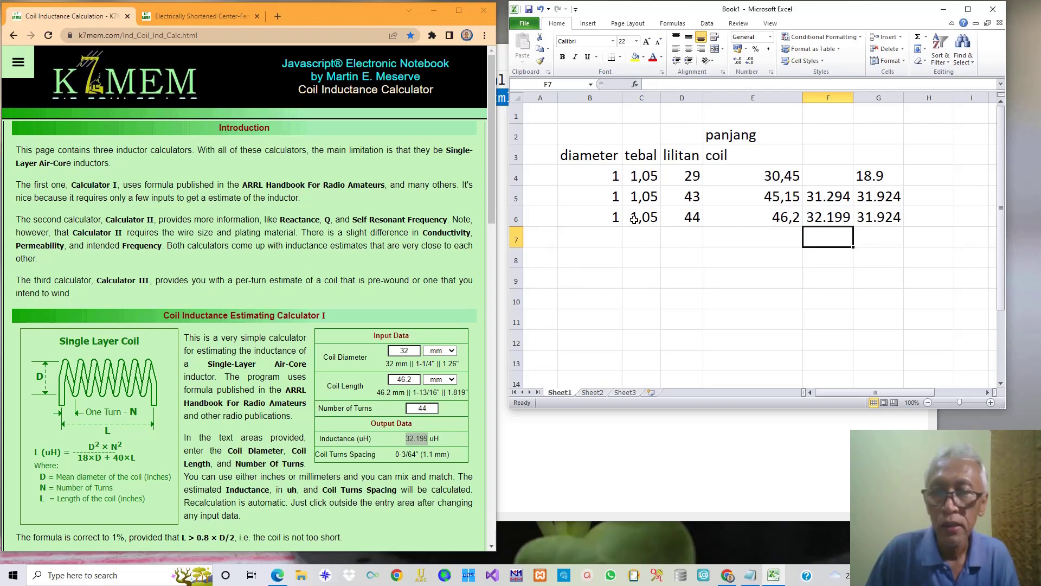
left_click(678, 218)
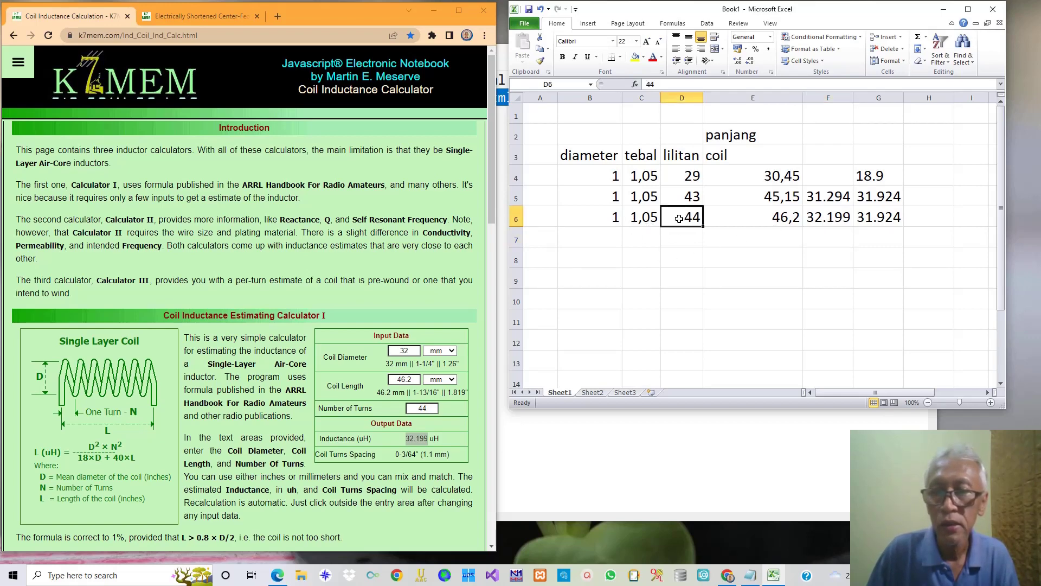
Copy the 44-turn coil row B6:G6 into row 7 and set its lilitan value in D7 to 45.
left_click_drag(612, 219, 878, 215)
key("ctrl+c")
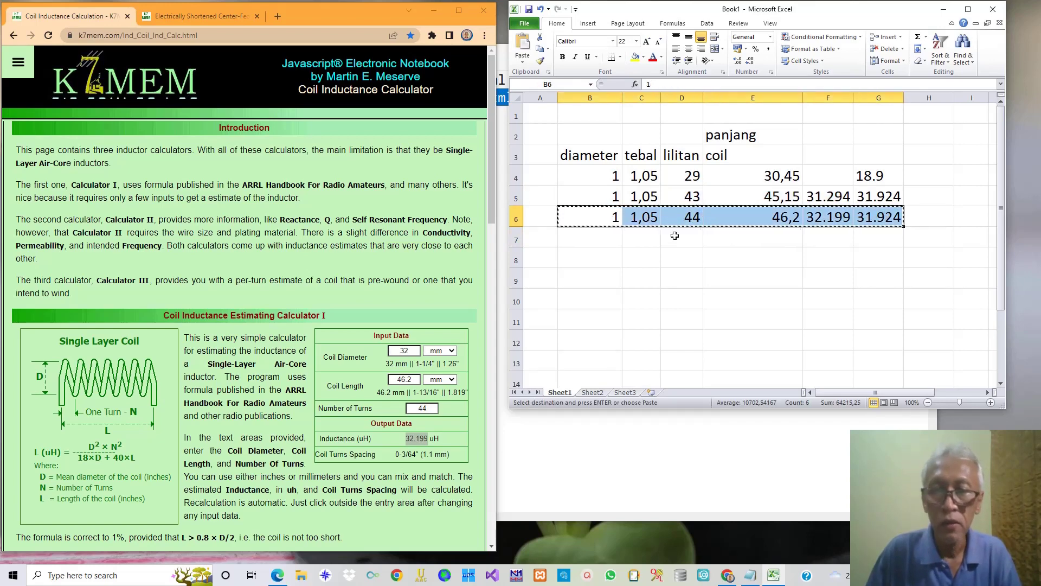
left_click(606, 243)
key("ctrl+v")
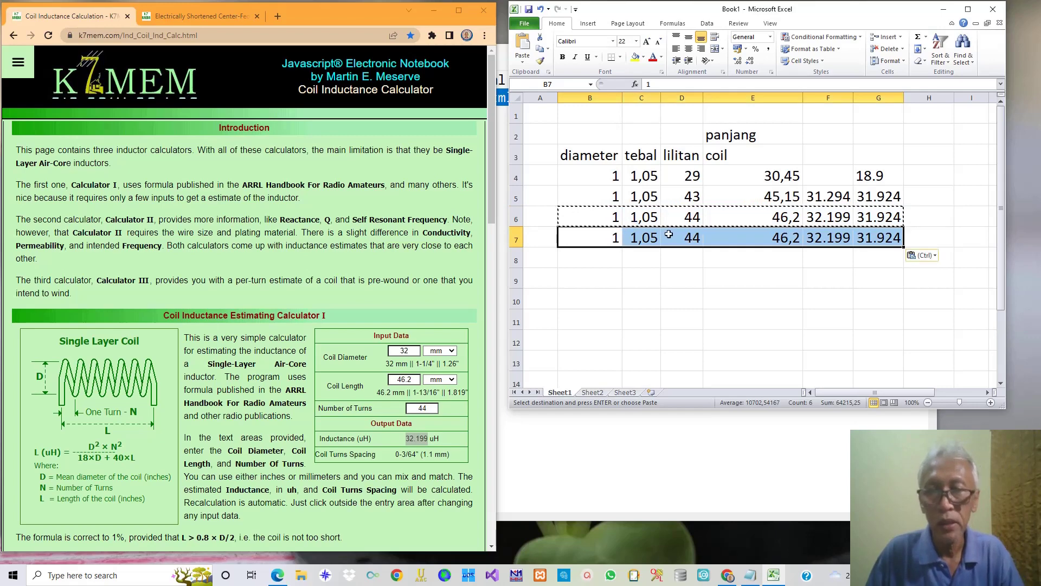
left_click(685, 238)
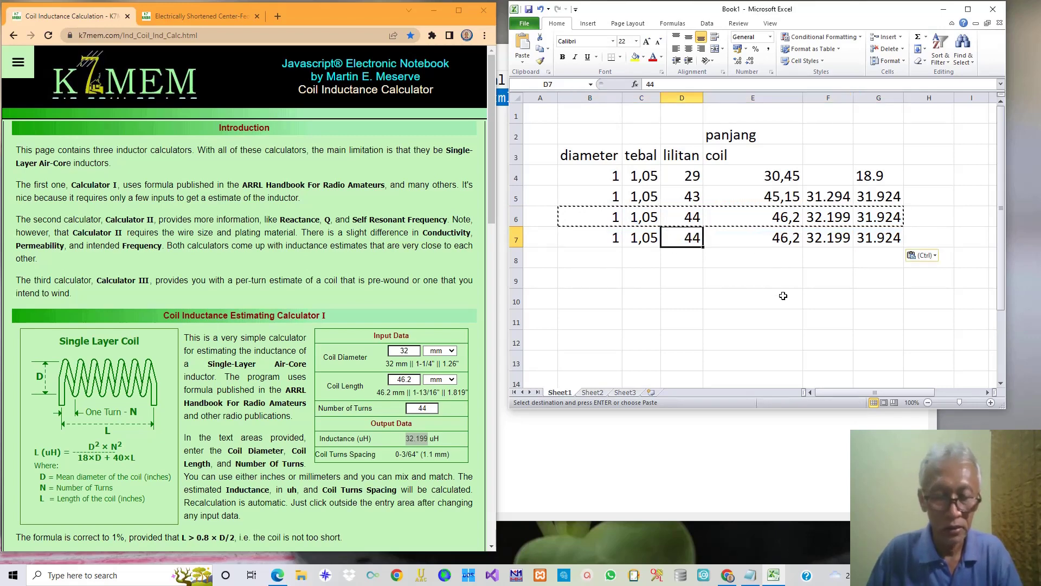
type("45")
key("Return")
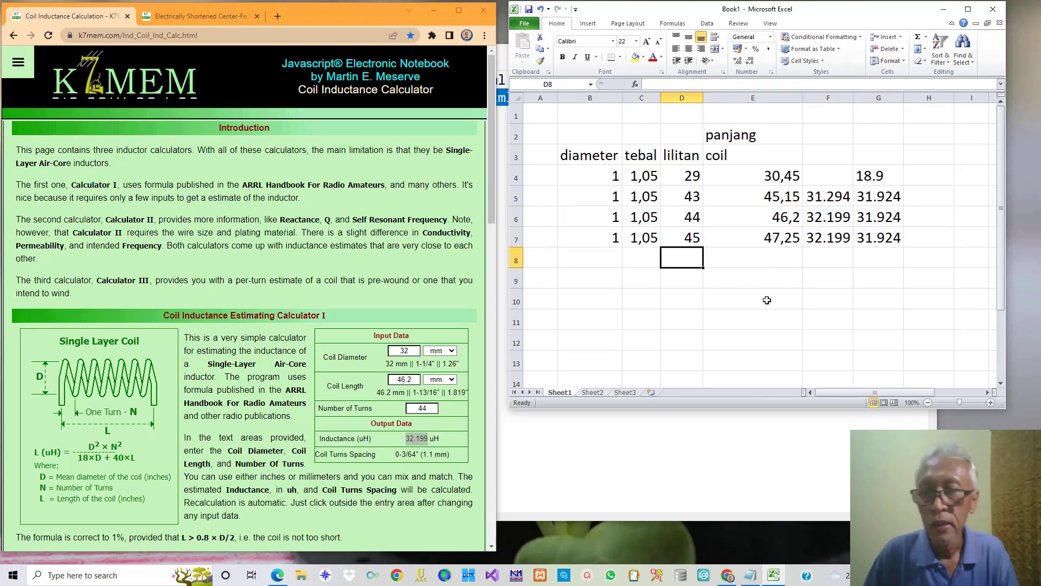
Set Calculator I to 45 turns and a coil length of 47.25 mm.
double_click(433, 408)
type("45")
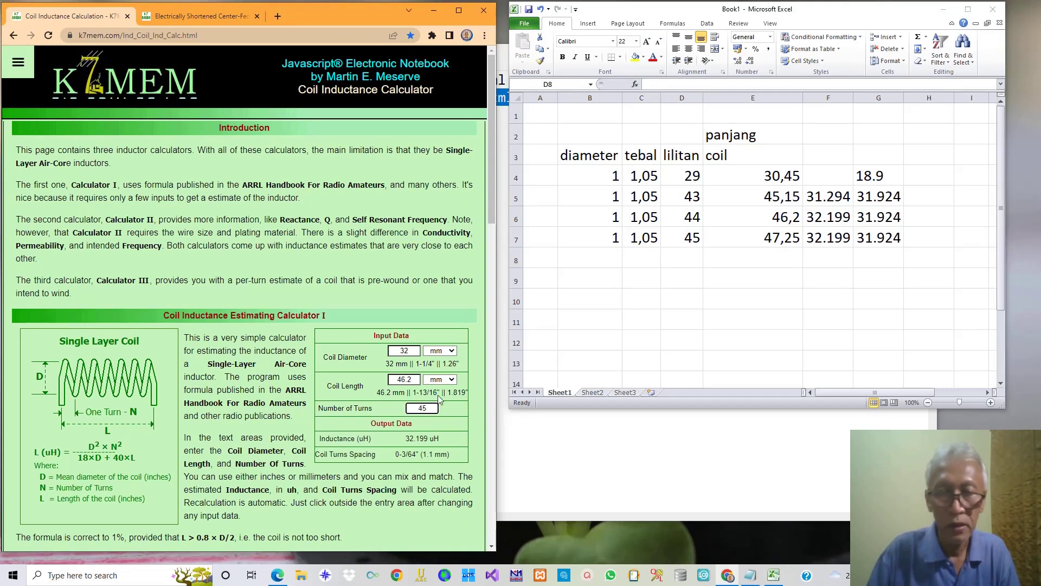
double_click(412, 379)
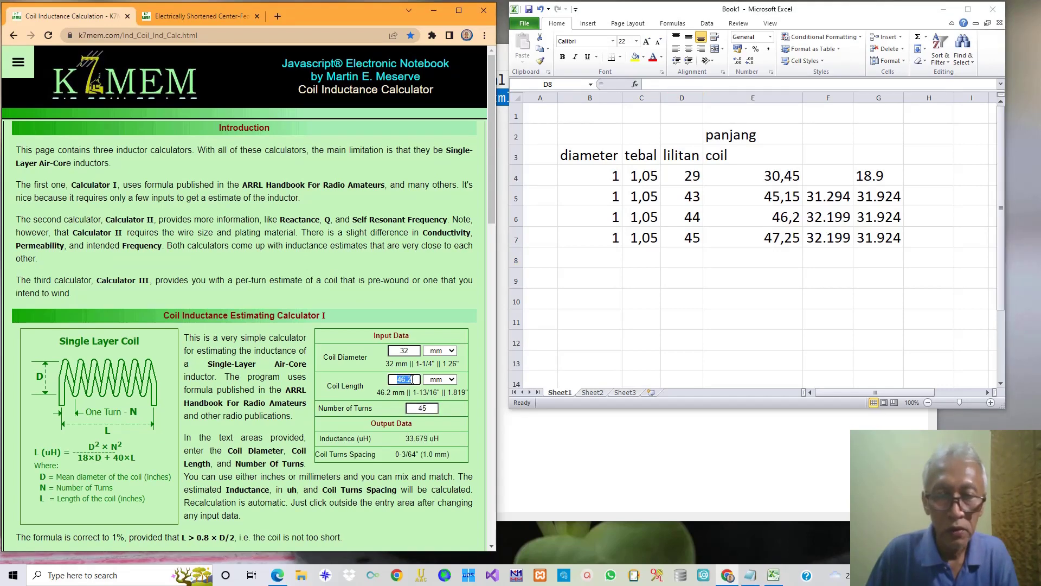
type("47")
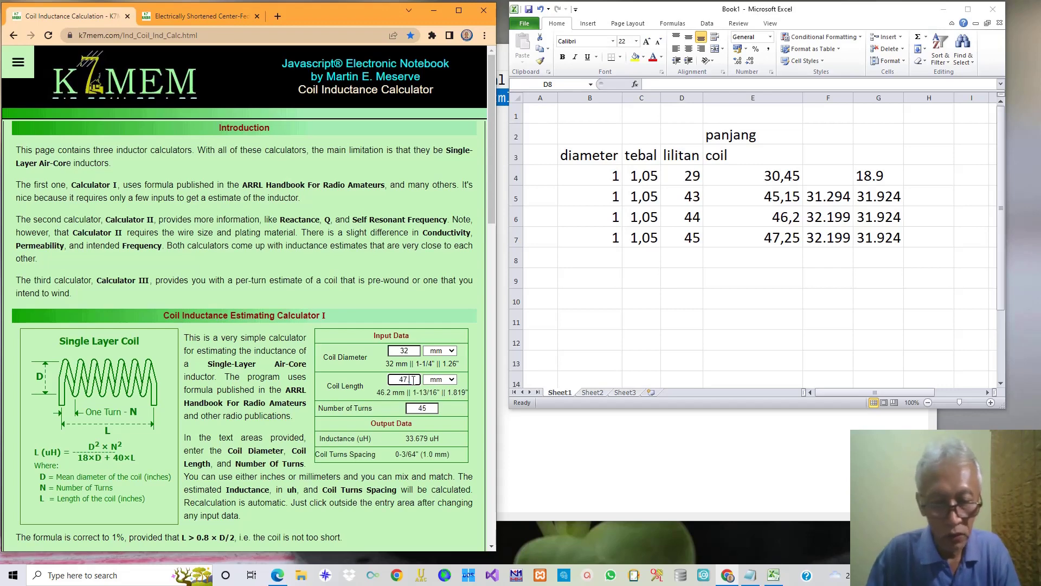
type(".25")
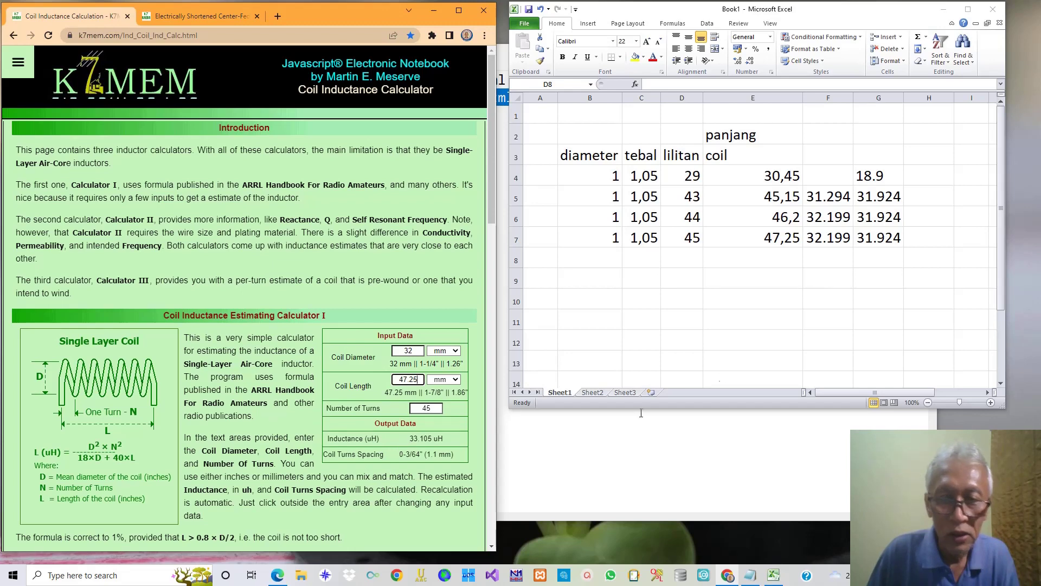
Replace the value in cell F7 with the inductance calculated for the 45-turn coil, 33.105.
left_click(828, 241)
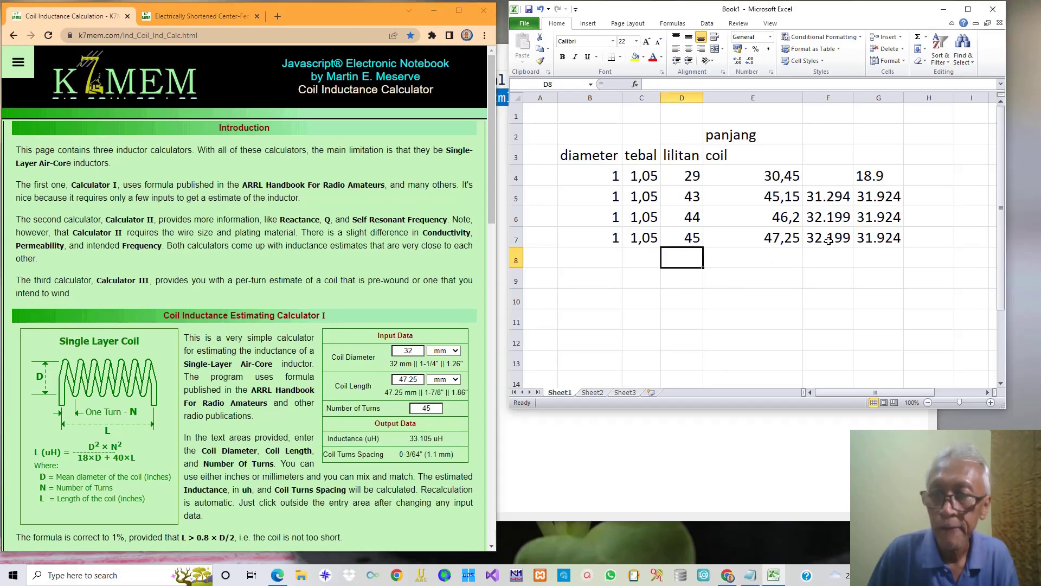
left_click(820, 240)
type("33.")
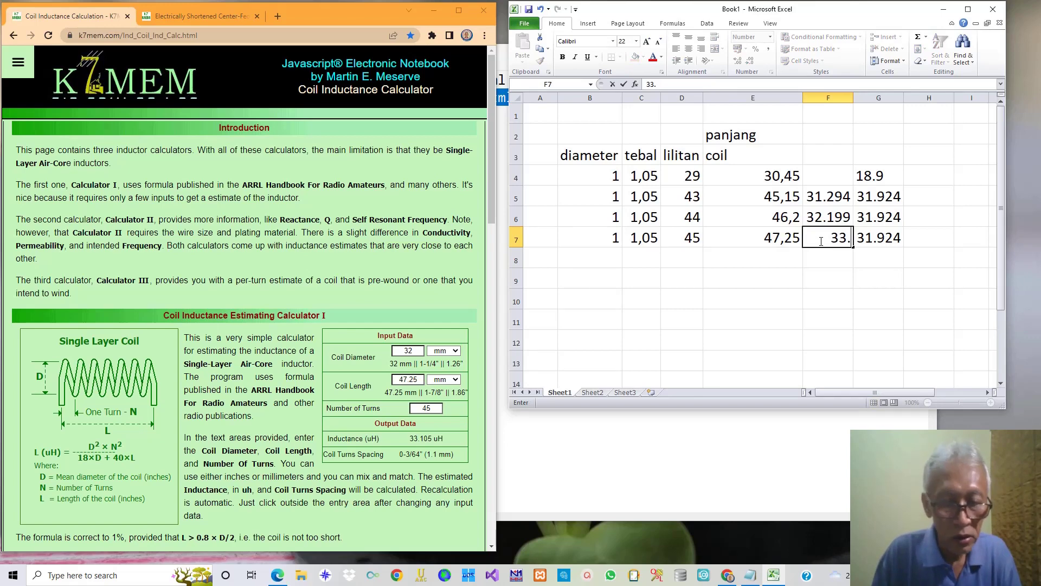
type("105")
key("Return")
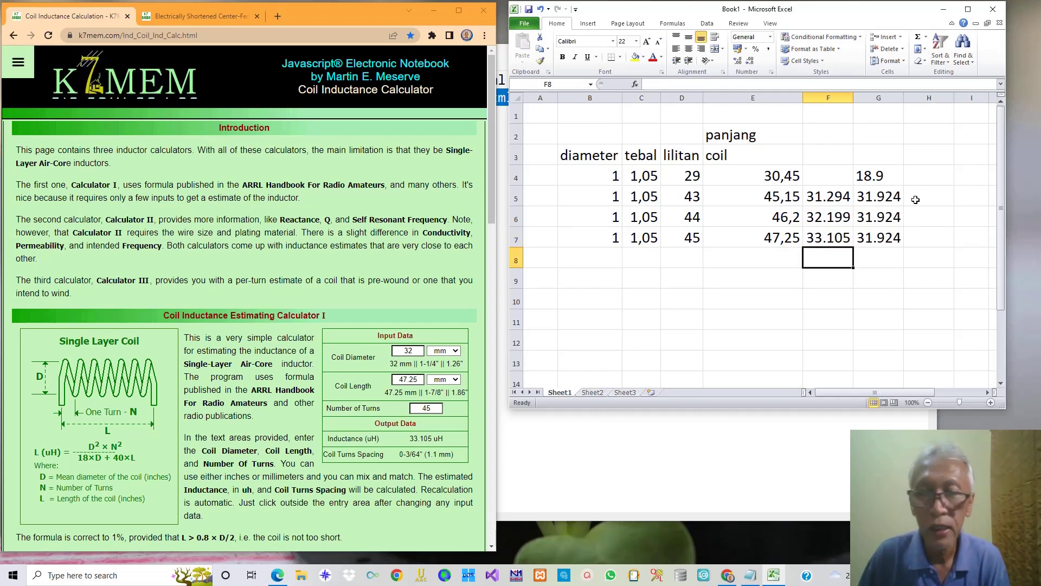
Check the required inductance on the short dipole page and enter the difference formula =G5-F5 in cell H5.
left_click(163, 17)
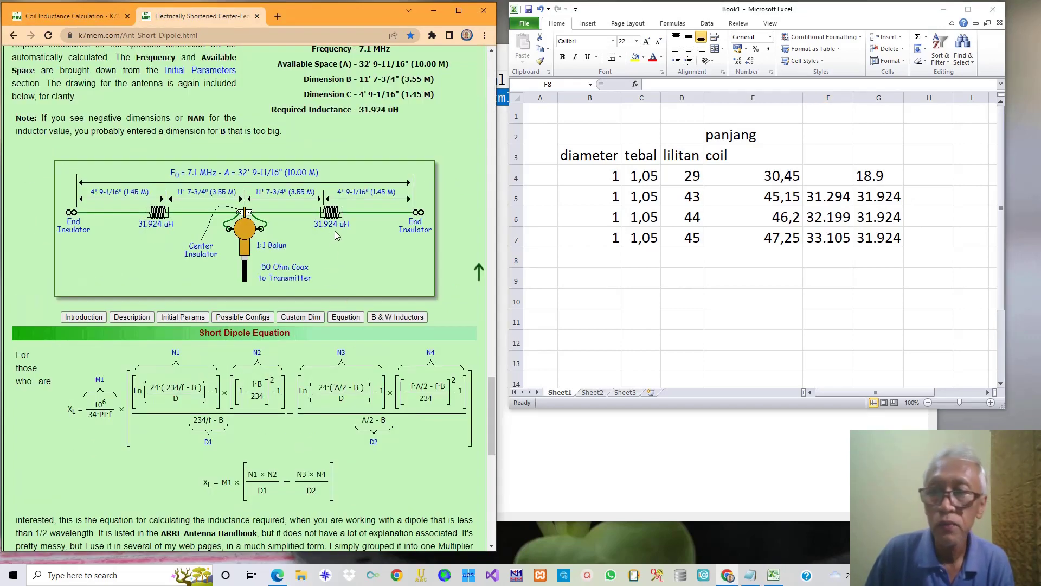
left_click(91, 16)
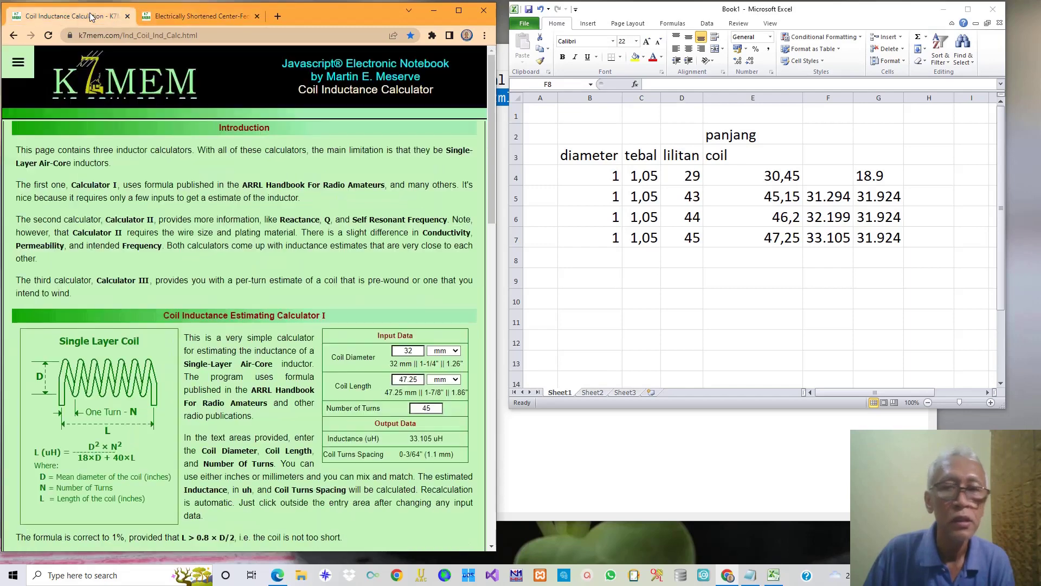
left_click(925, 196)
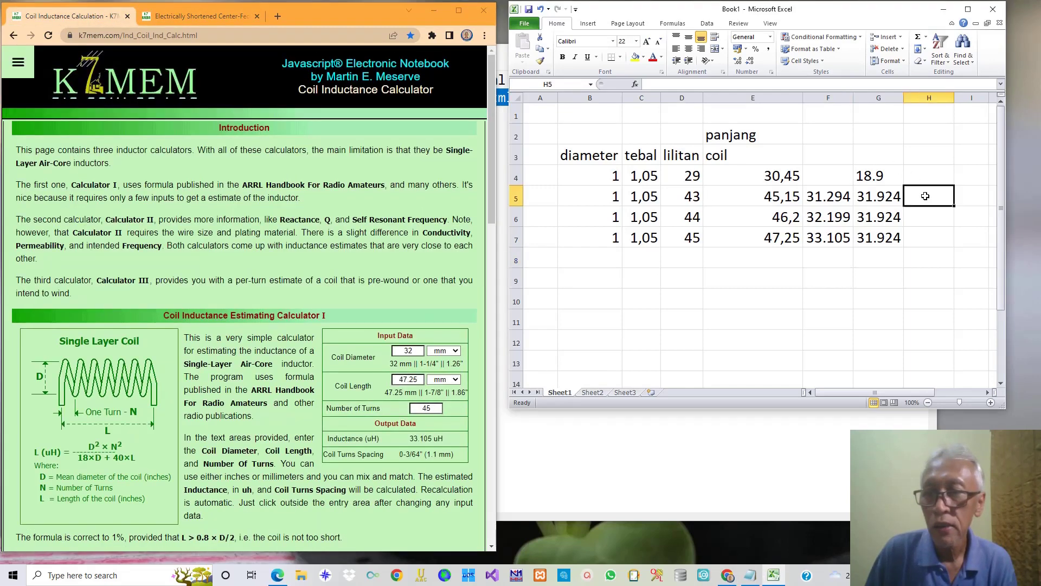
type("=")
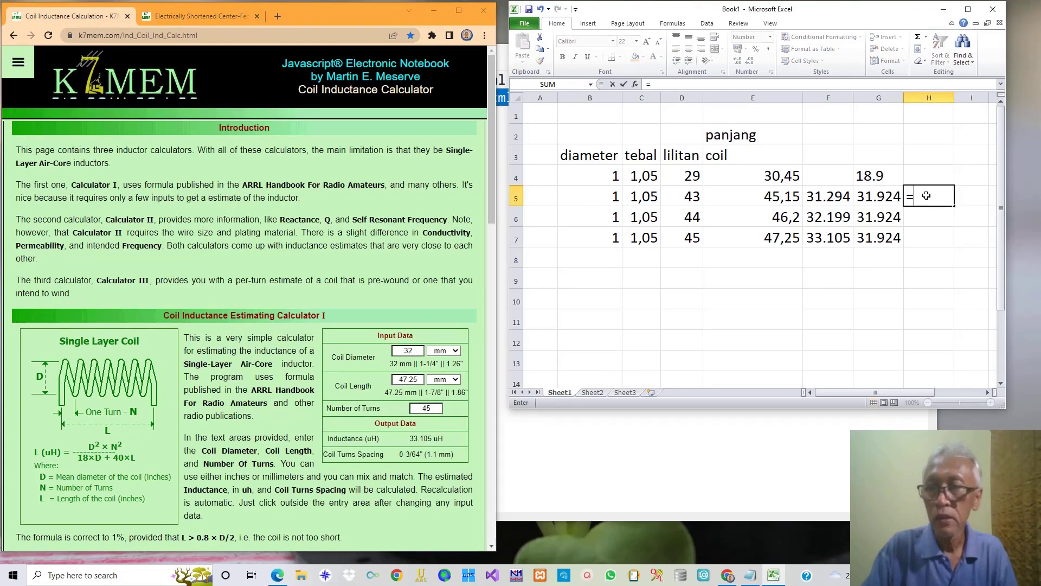
key("Left")
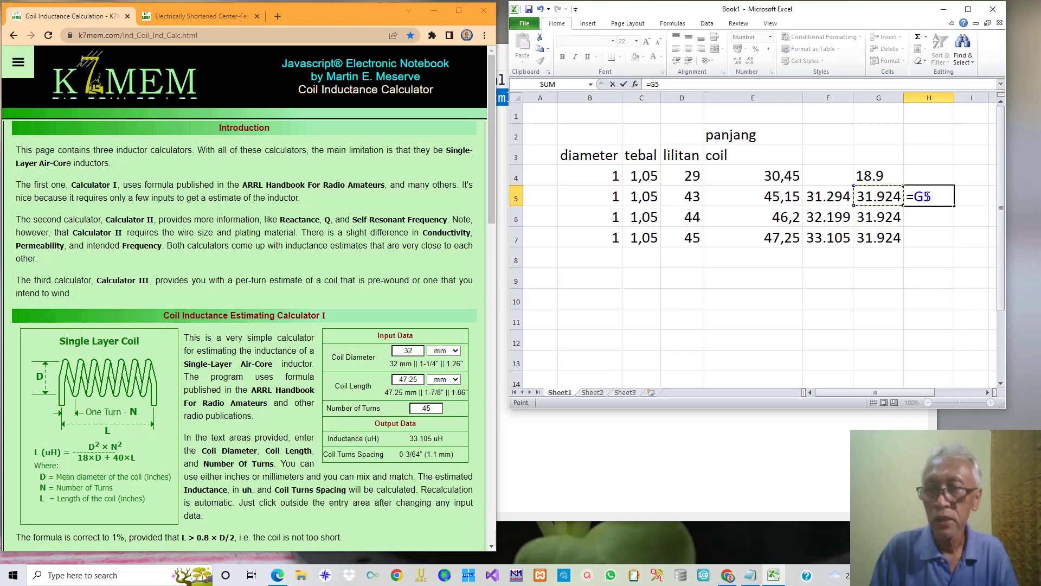
type("-")
key("Left")
key("Left")
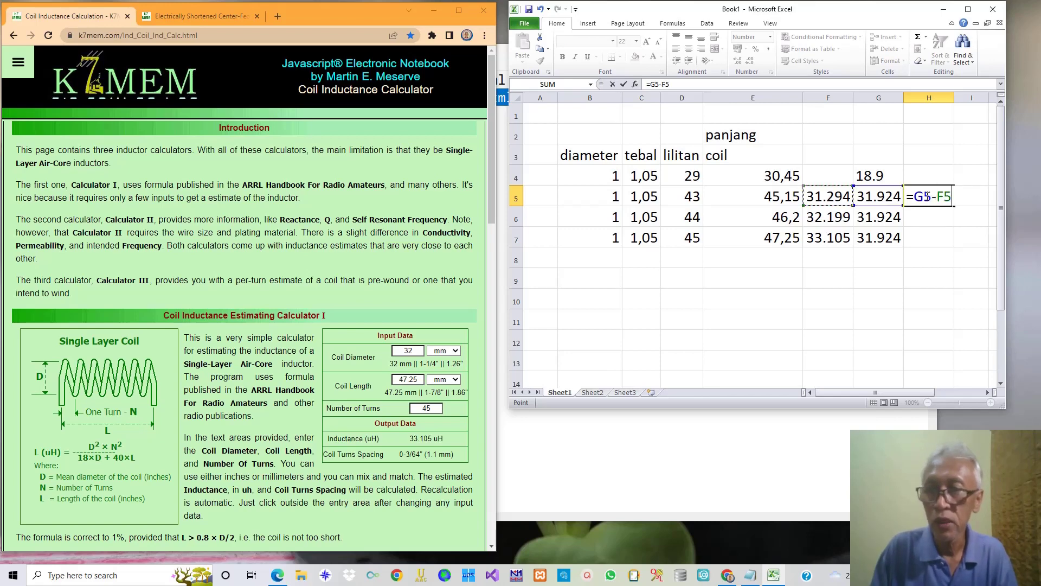
key("Return")
Fill the inductance difference formula from H5 down through H7.
left_click(929, 196)
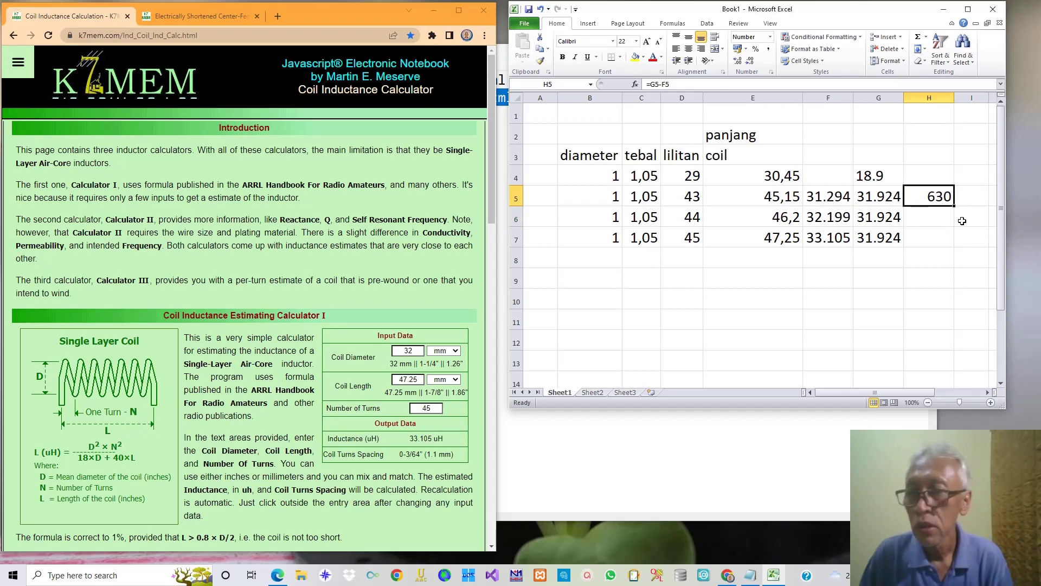
left_click_drag(955, 206, 957, 247)
left_click(970, 280)
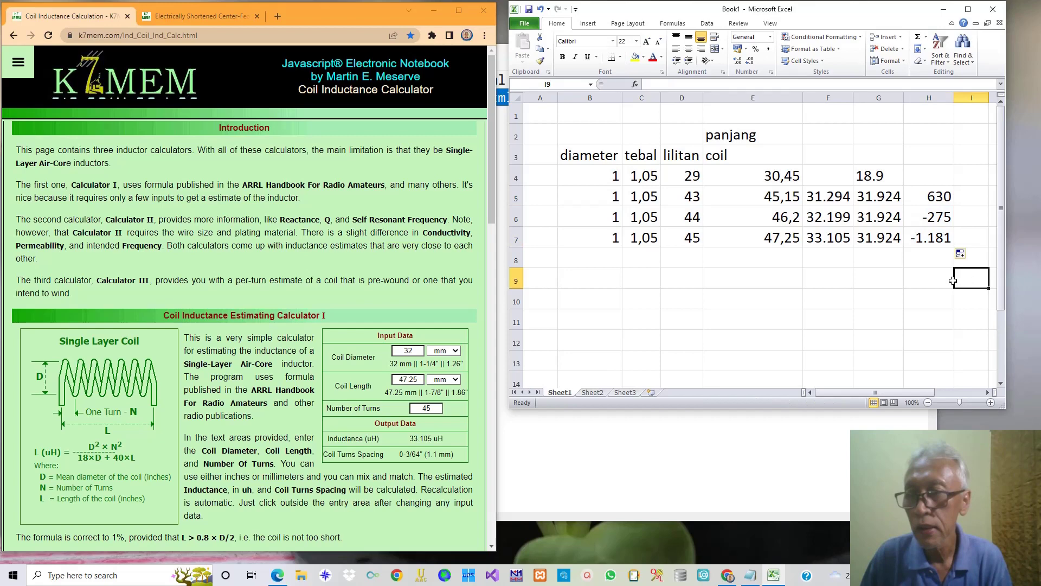
Compare the inductance differences in column H with the coil lengths of the 43, 44 and 45-turn rows.
left_click(923, 197)
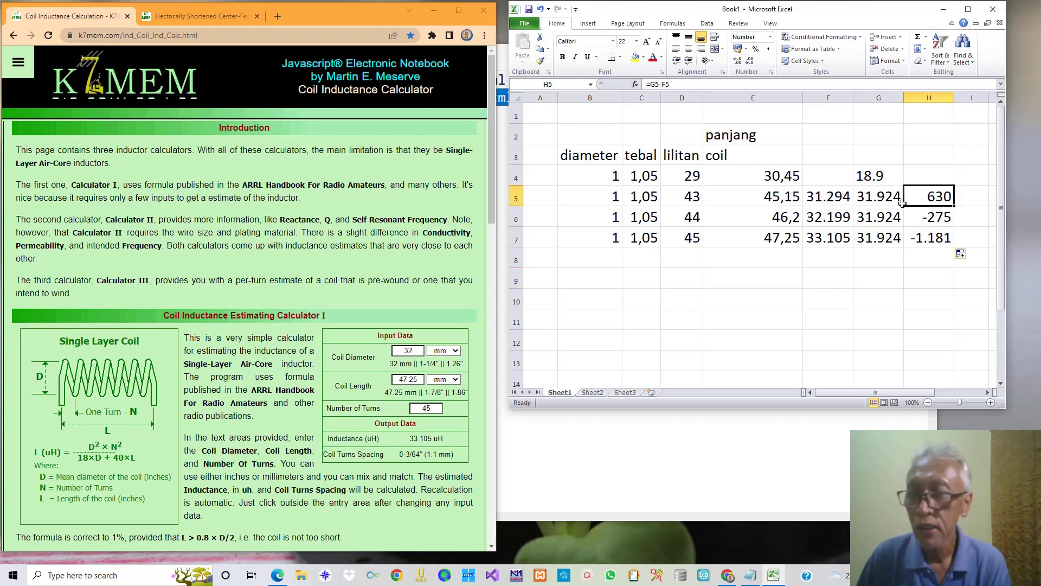
left_click(706, 198)
left_click(707, 218)
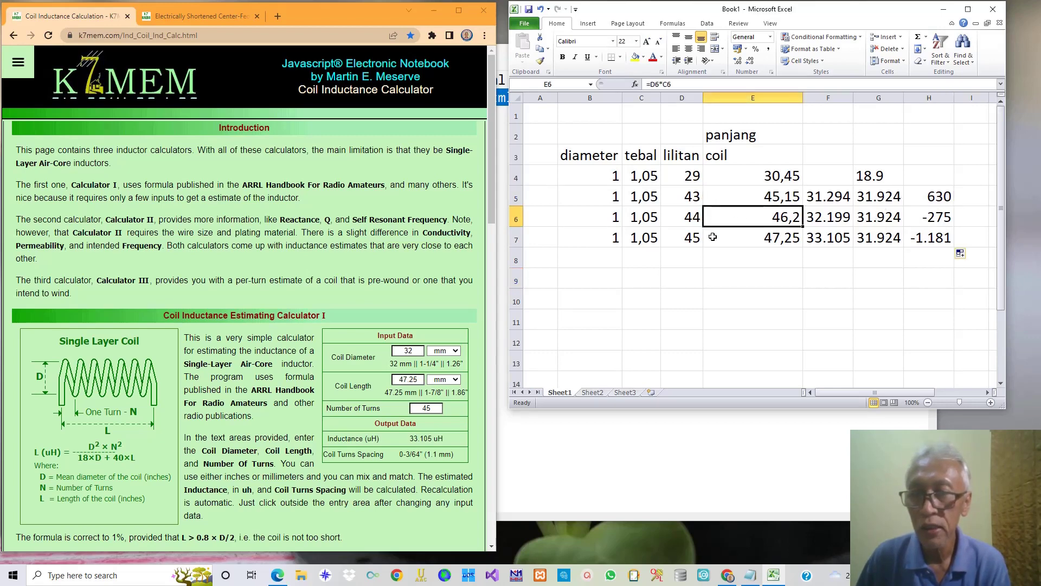
left_click(712, 236)
left_click(933, 219)
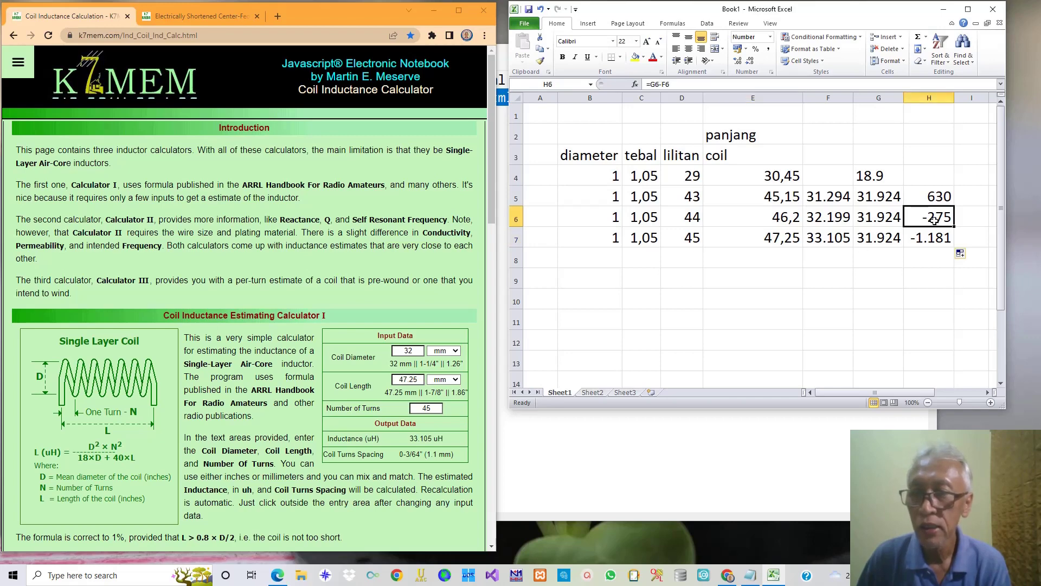
Color the 44-turn coil's turns, length and calculated inductance in D6:F6 red, and return to the coil calculator page.
left_click(686, 220)
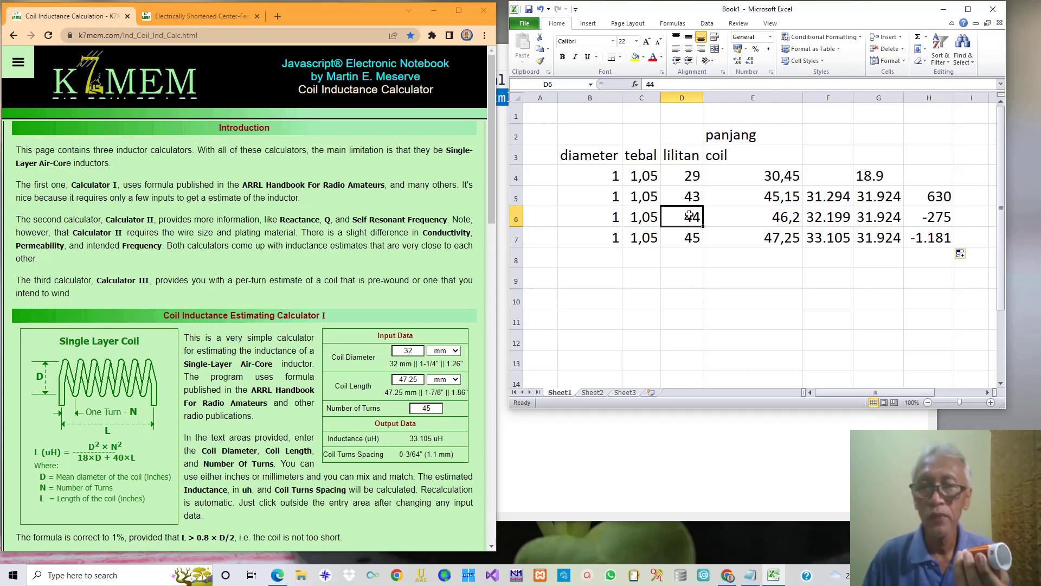
left_click_drag(688, 216, 833, 221)
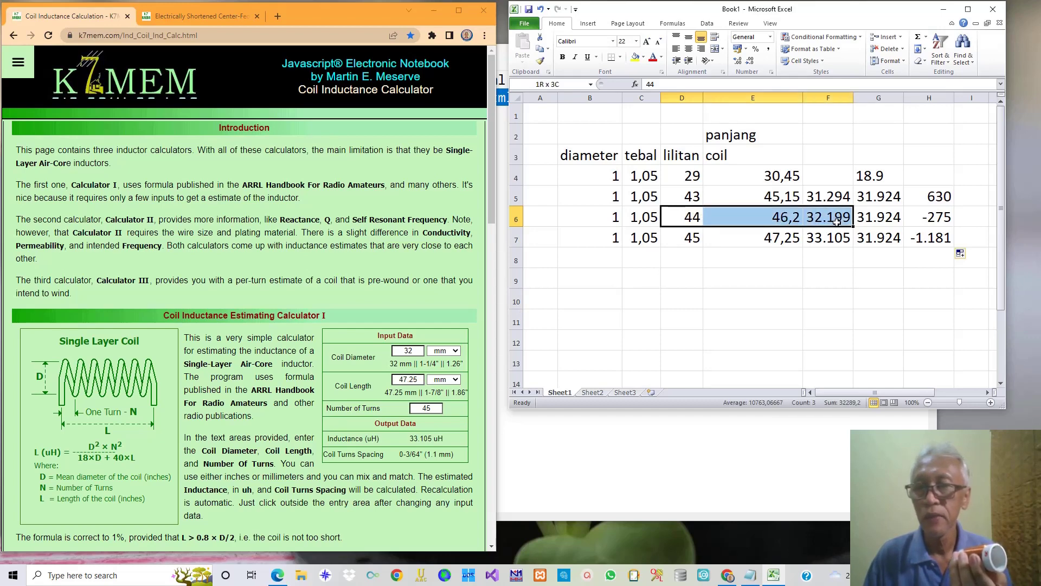
left_click_drag(837, 221, 836, 221)
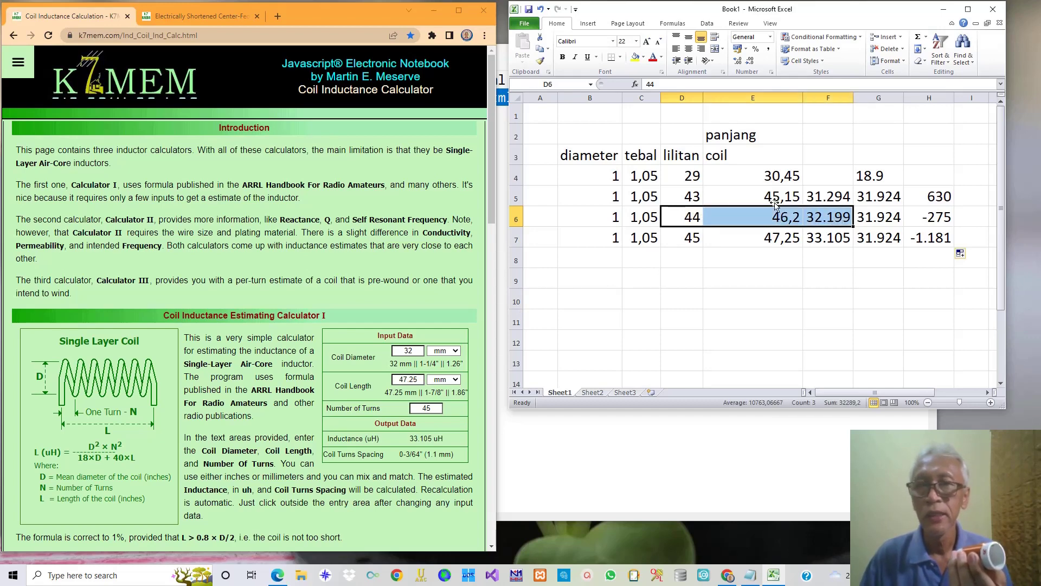
left_click(661, 56)
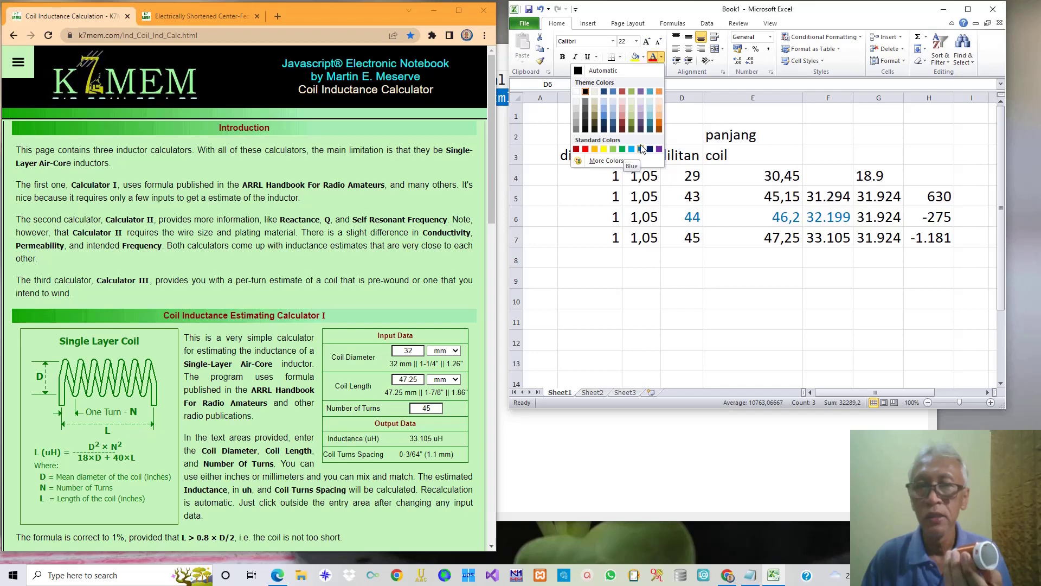
left_click(586, 150)
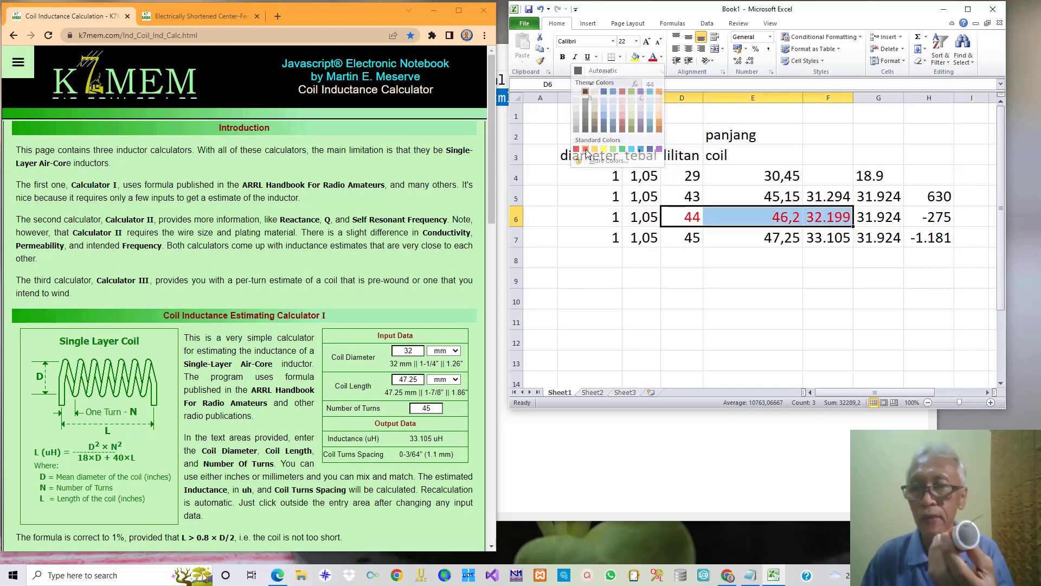
left_click(847, 281)
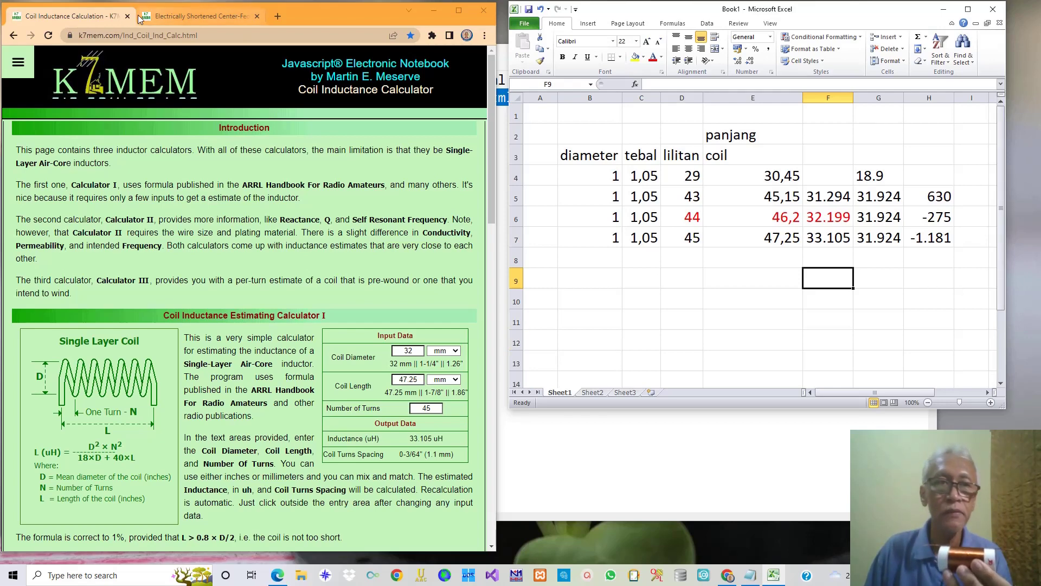
left_click(98, 17)
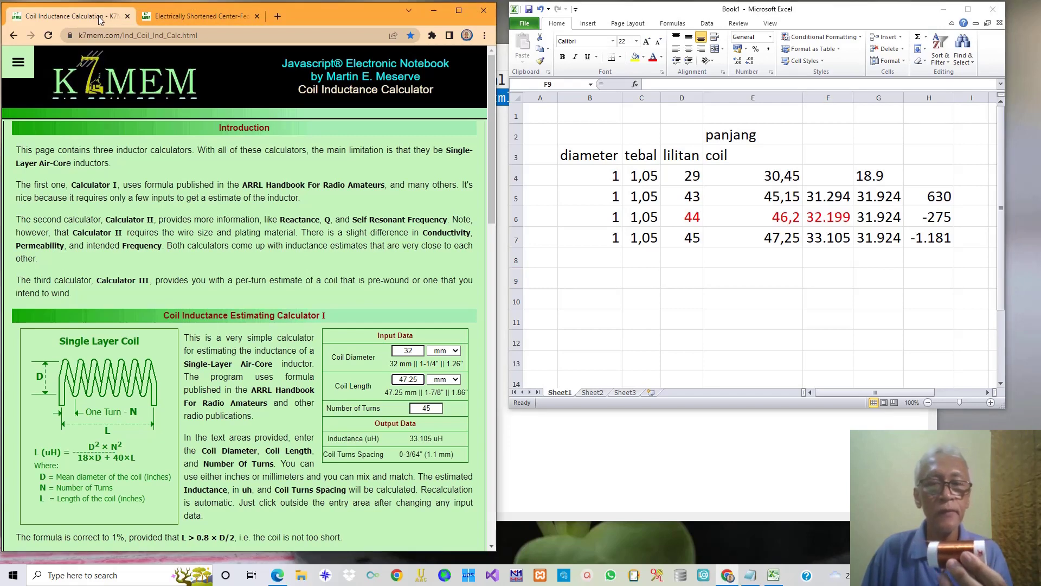